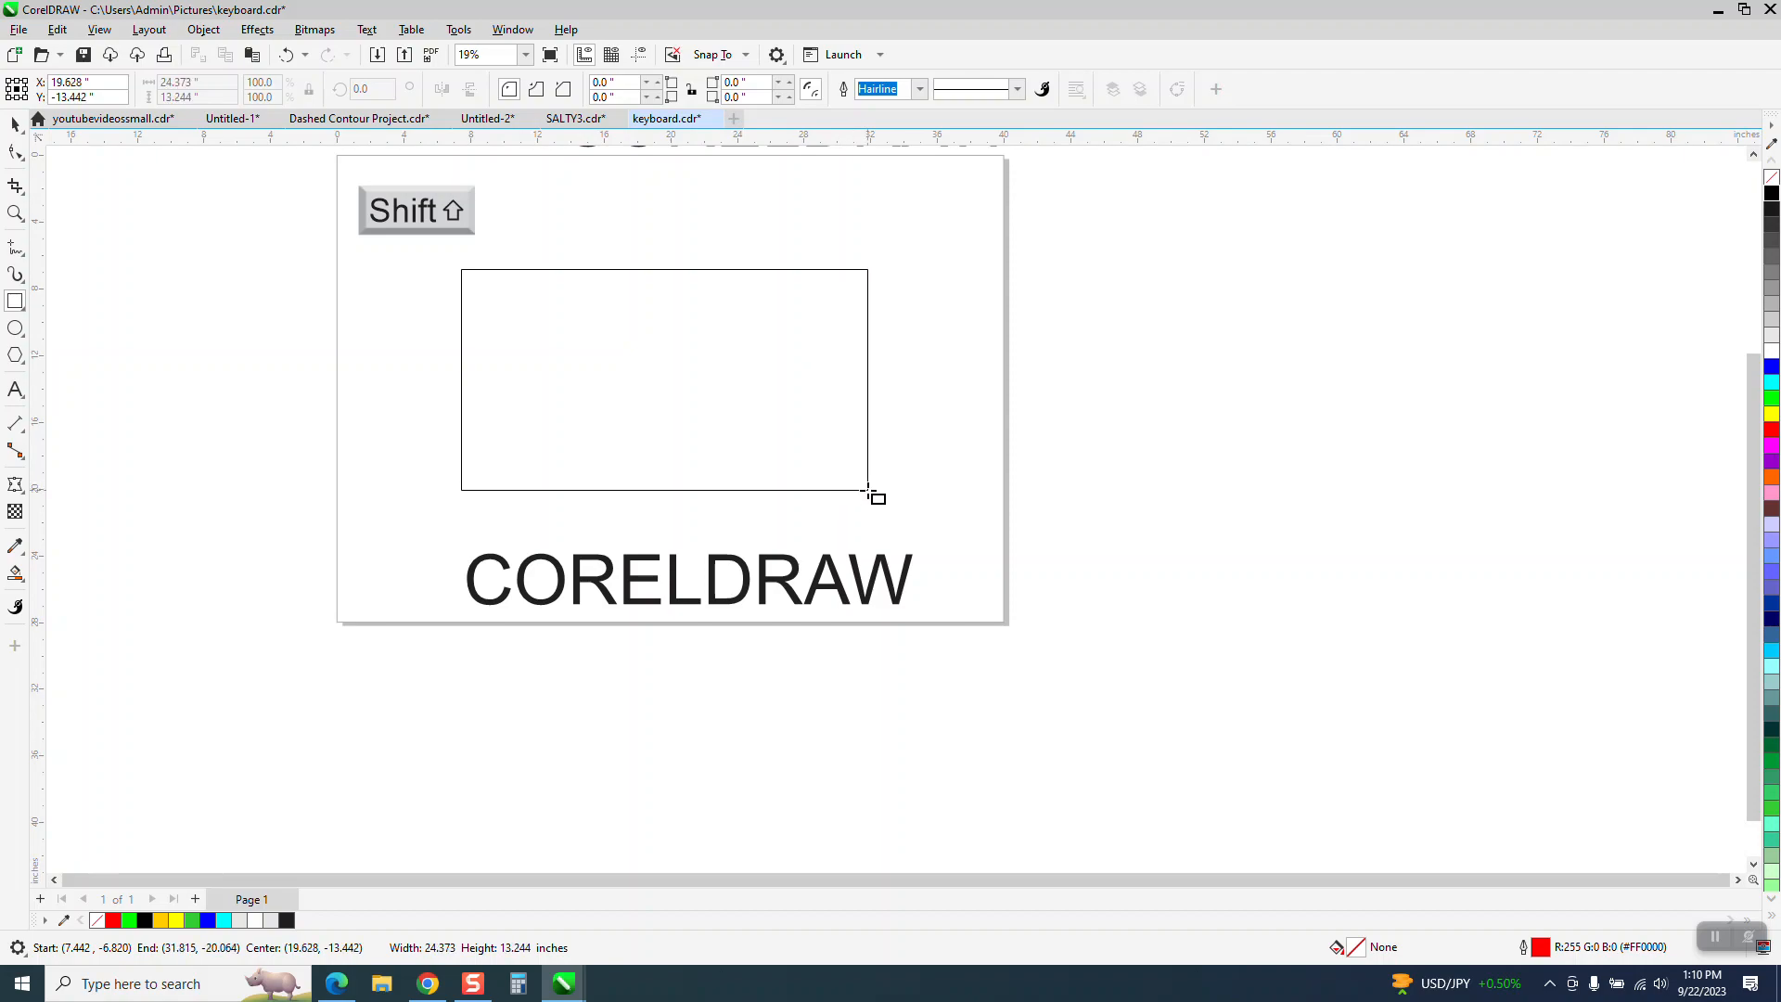
- Add a perspective to the rectangle, moving its two left corners inward to shorten that edge, and undo the last corner move
left_click(204, 34)
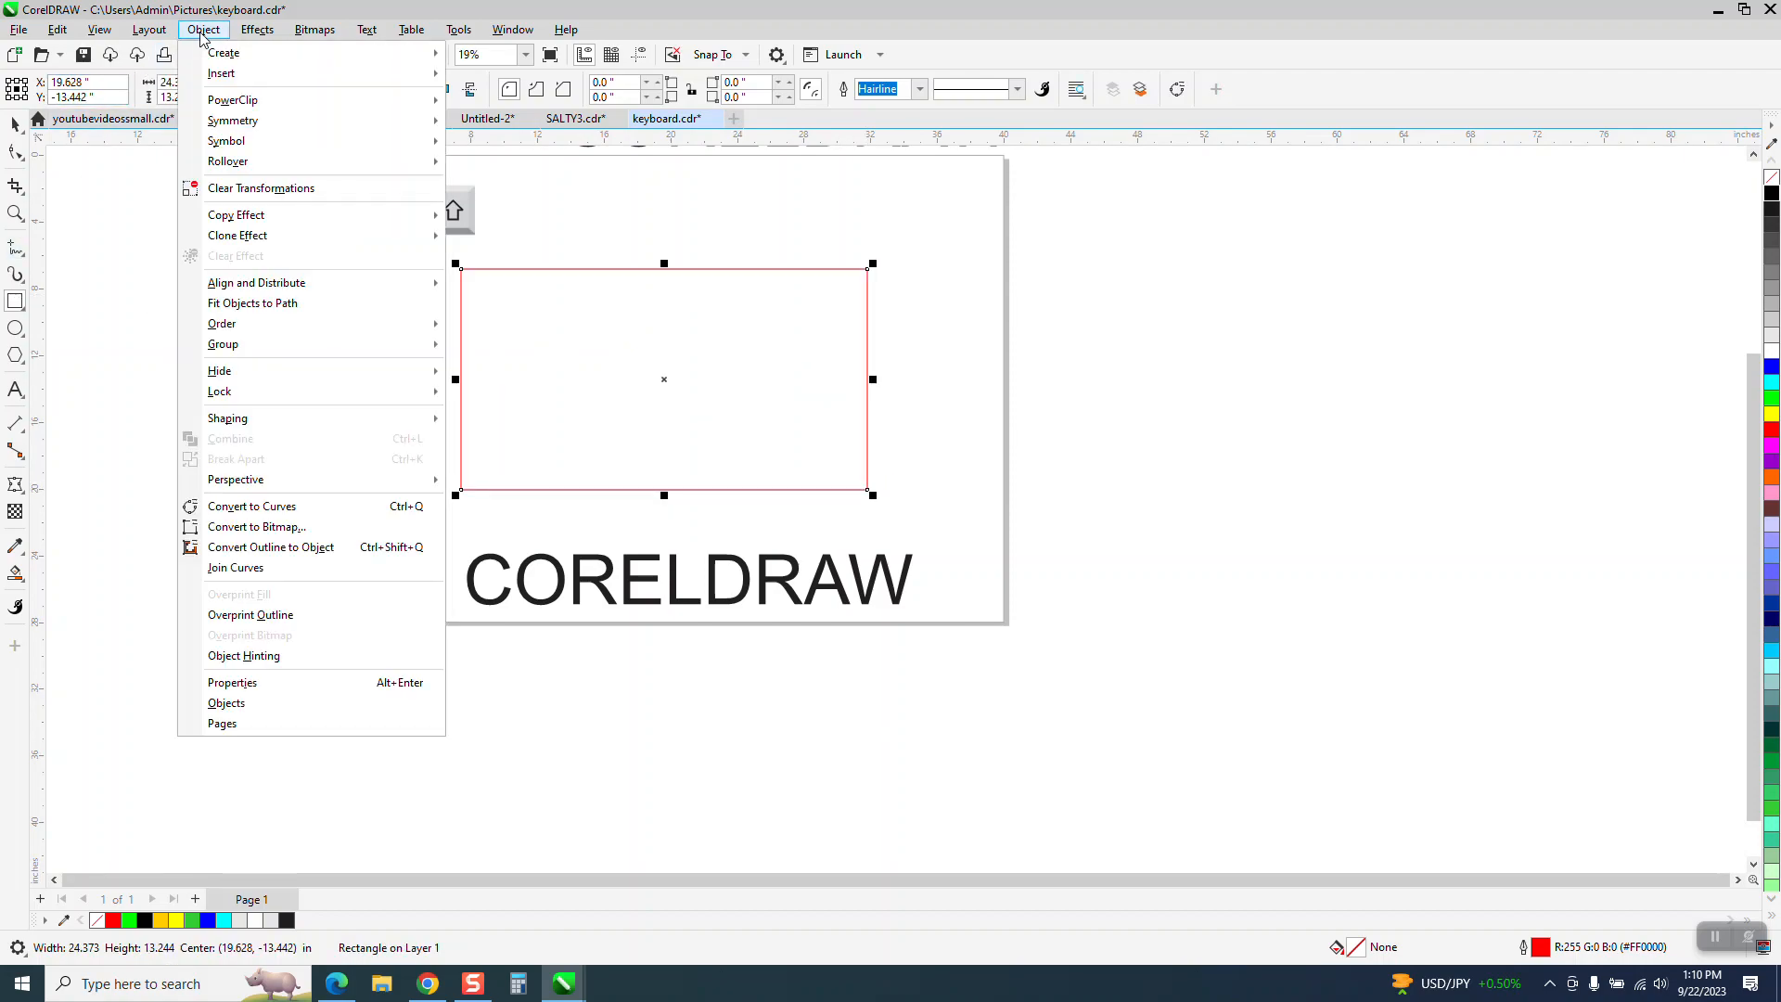
mouse_move(270, 480)
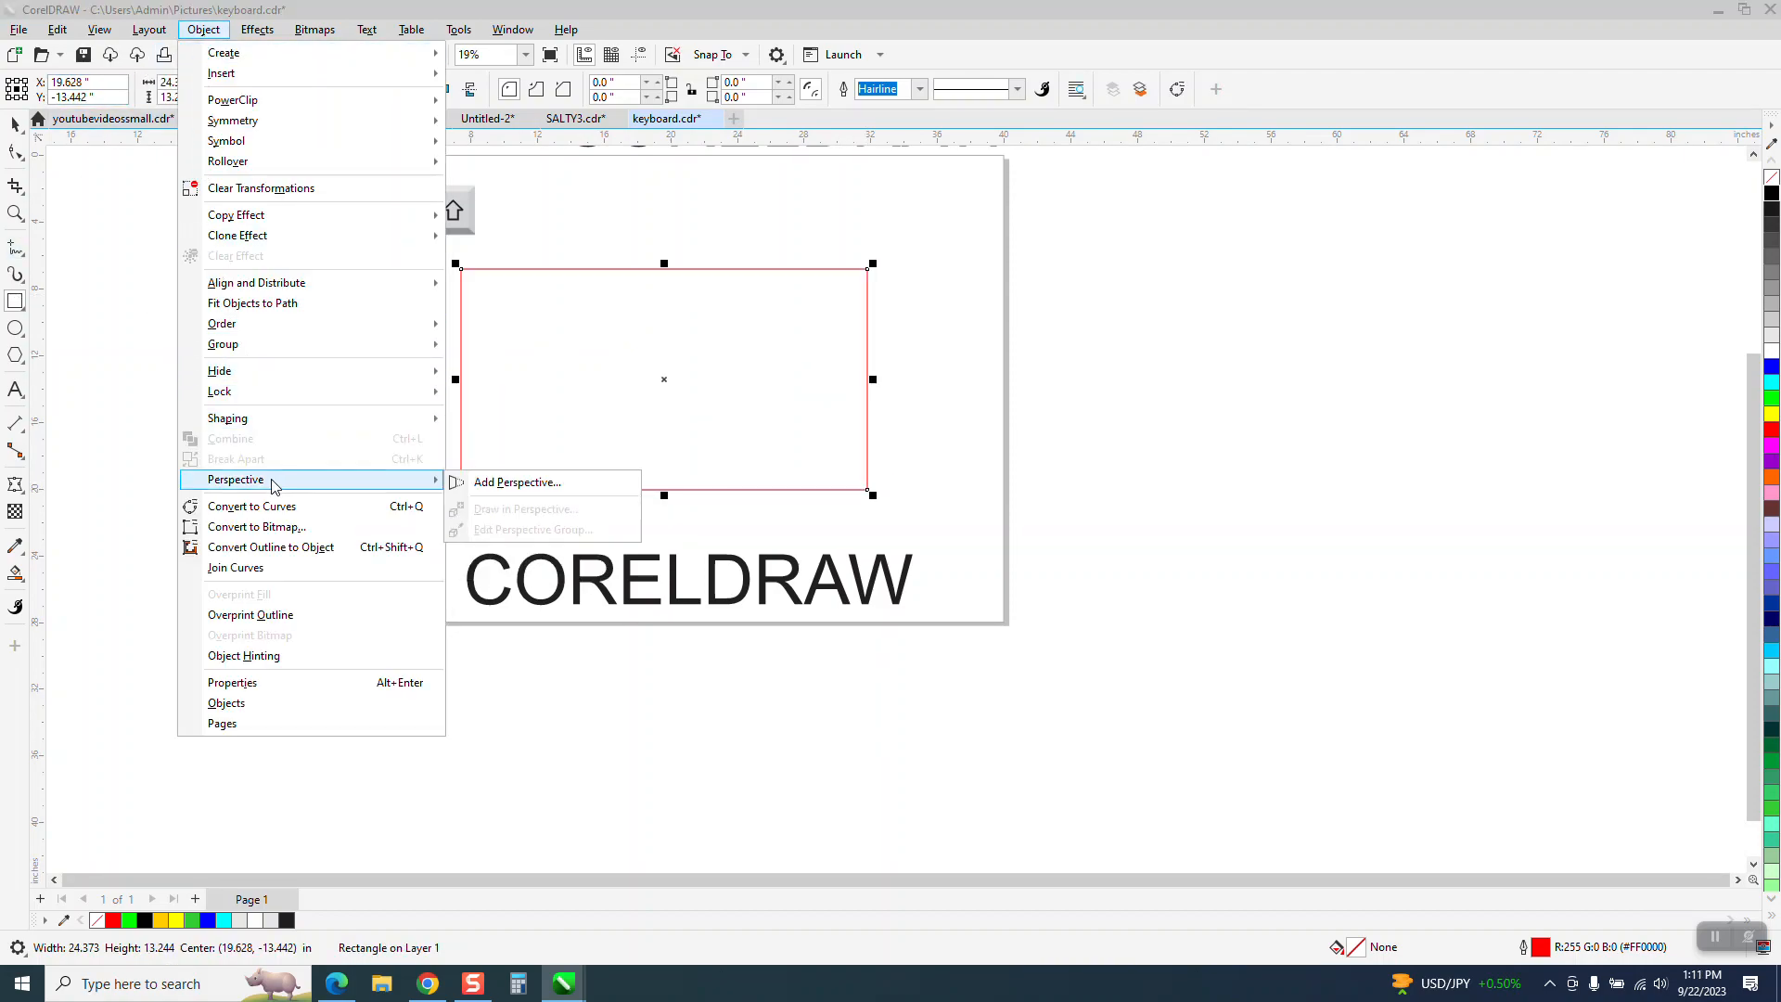
left_click(517, 482)
left_click_drag(461, 274, 455, 355)
left_click_drag(458, 492, 453, 438)
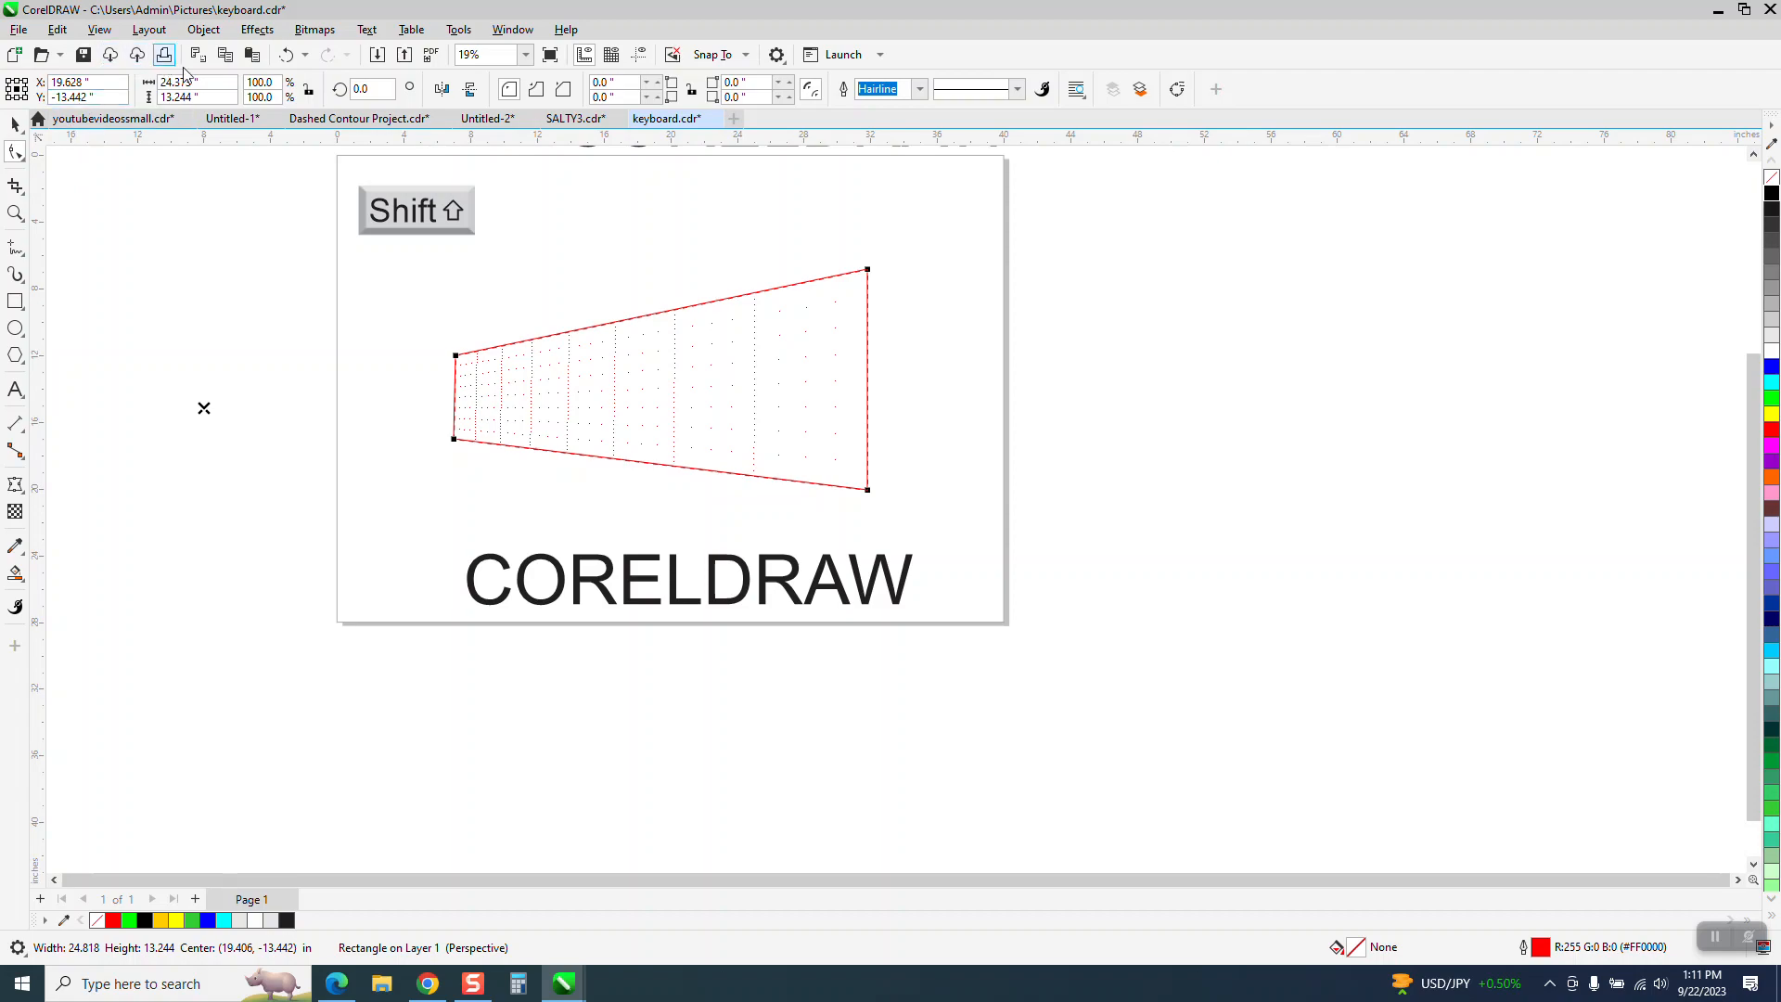
left_click(285, 54)
left_click(15, 123)
- Duplicate the CORELDRAW text and place the copy straight below the page
left_click(645, 595)
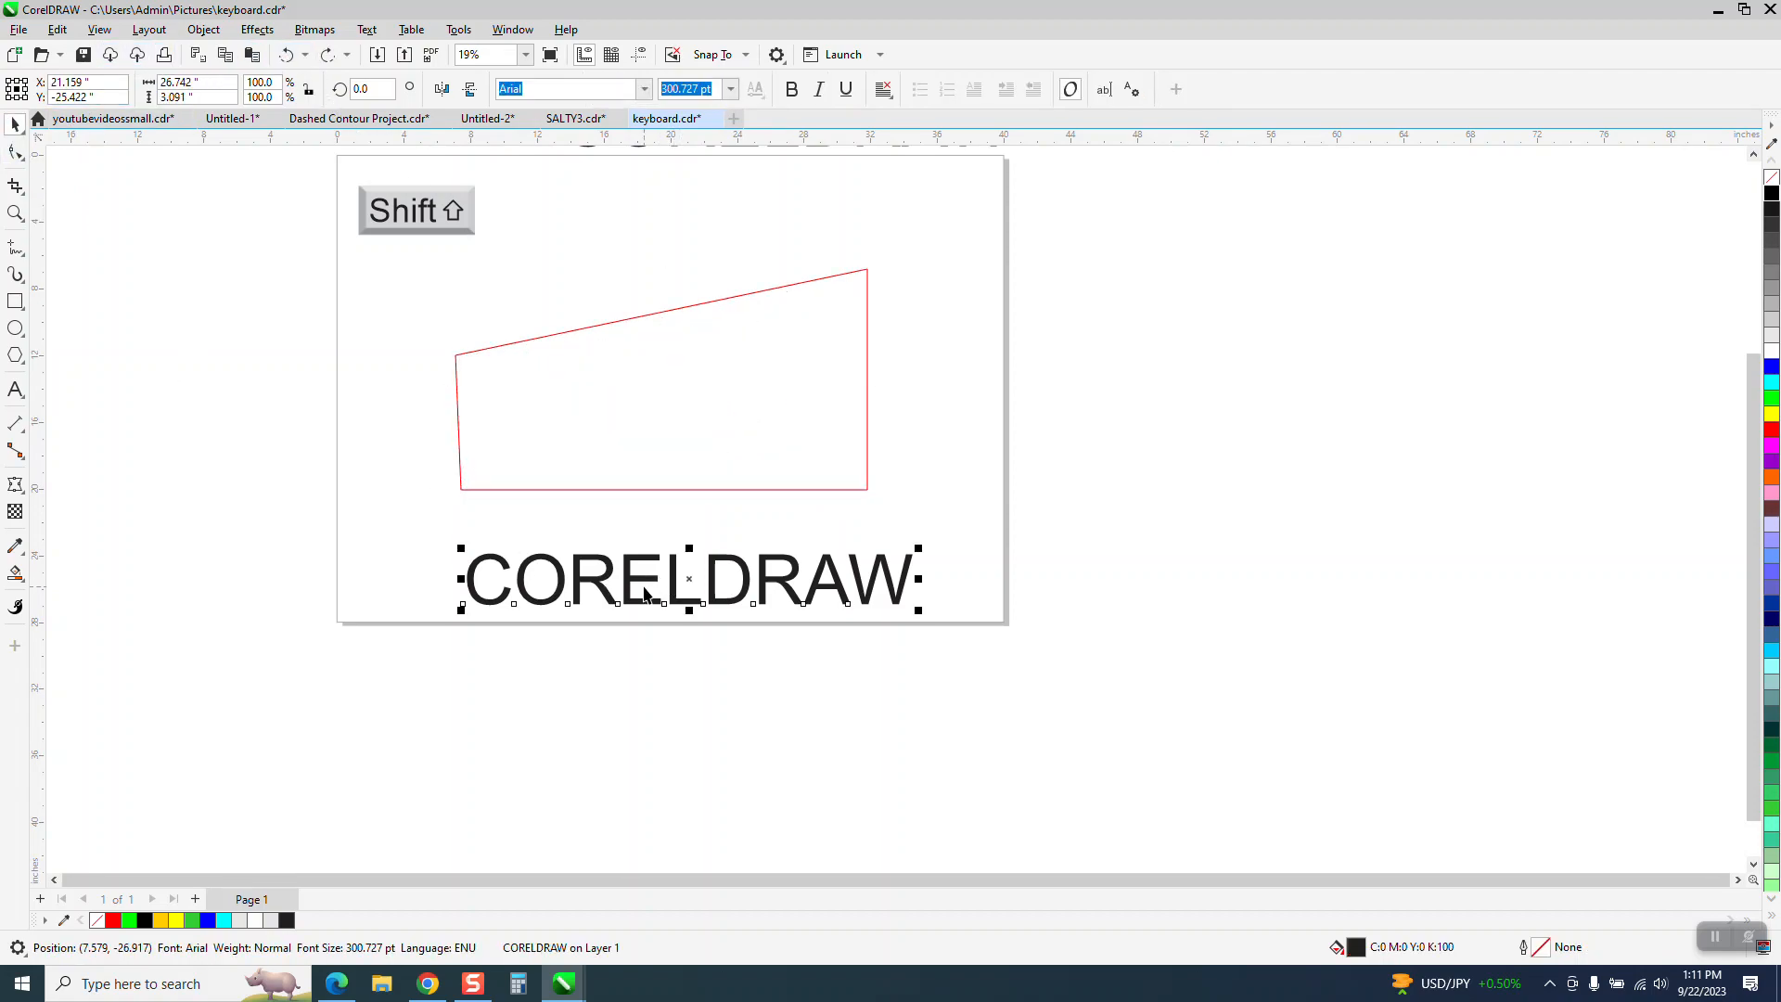
key("plus")
left_click_drag(703, 584, 697, 758)
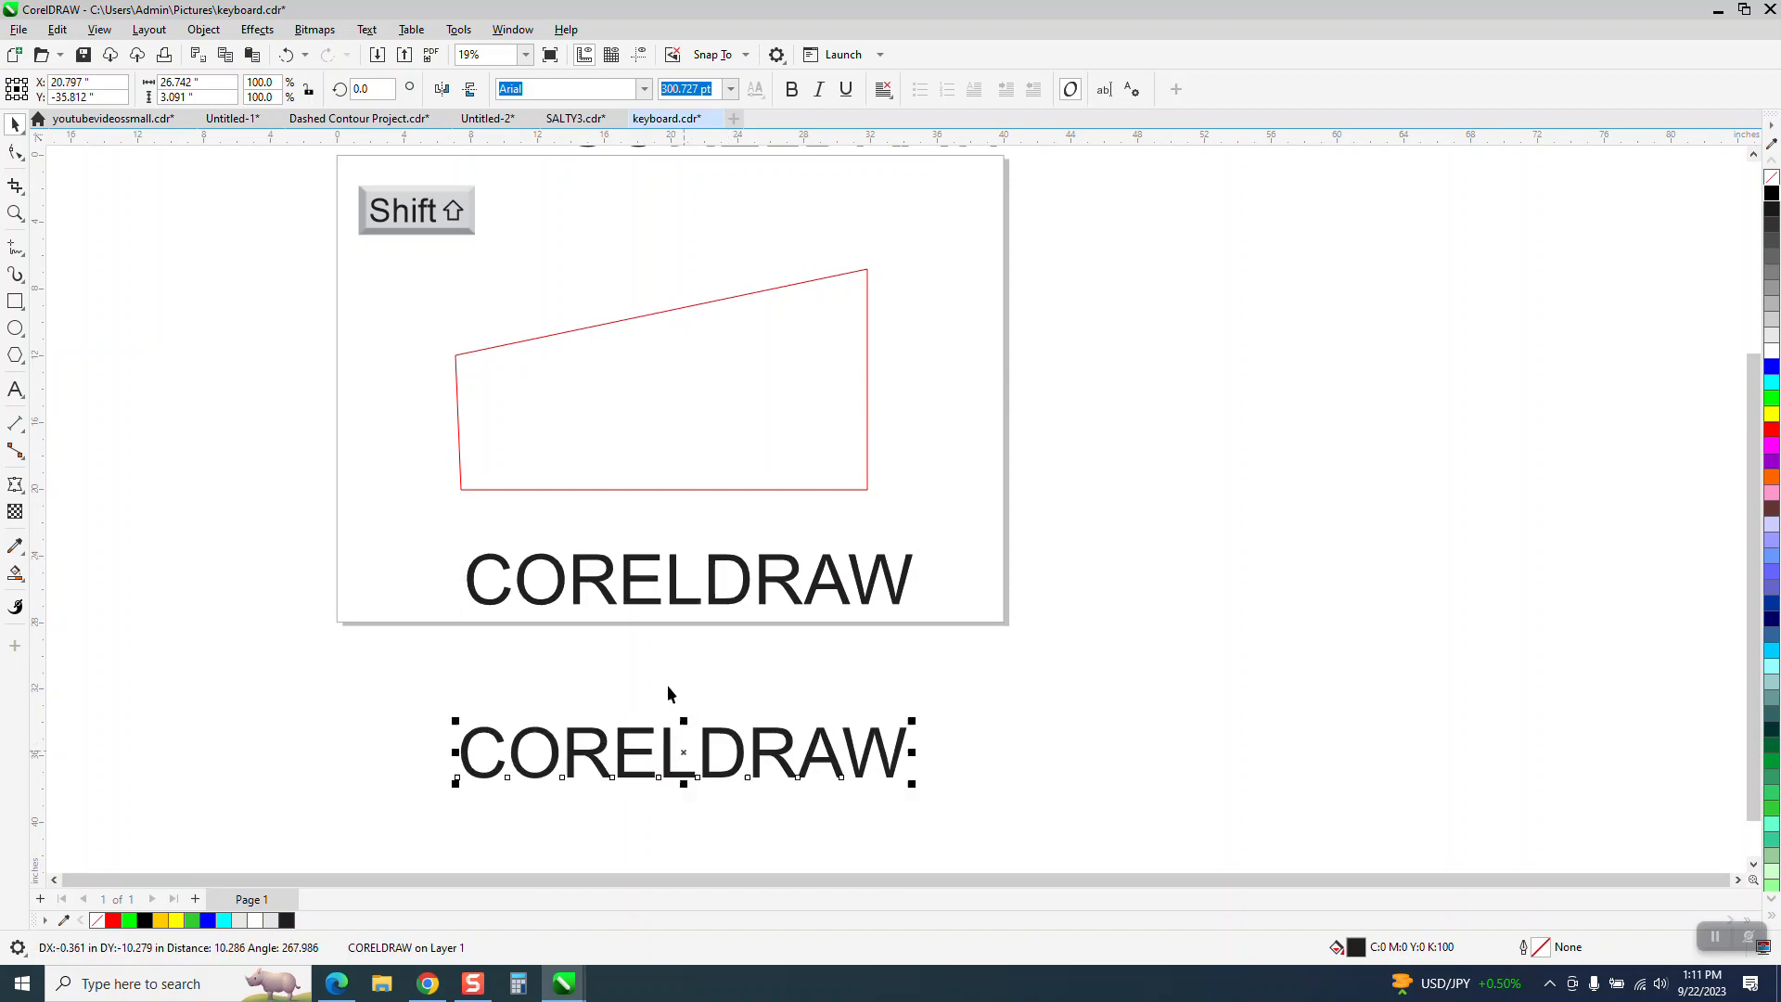
- Add a perspective to the copied CORELDRAW text, pulling its two right corners apart so the lettering grows taller toward the W
left_click(207, 32)
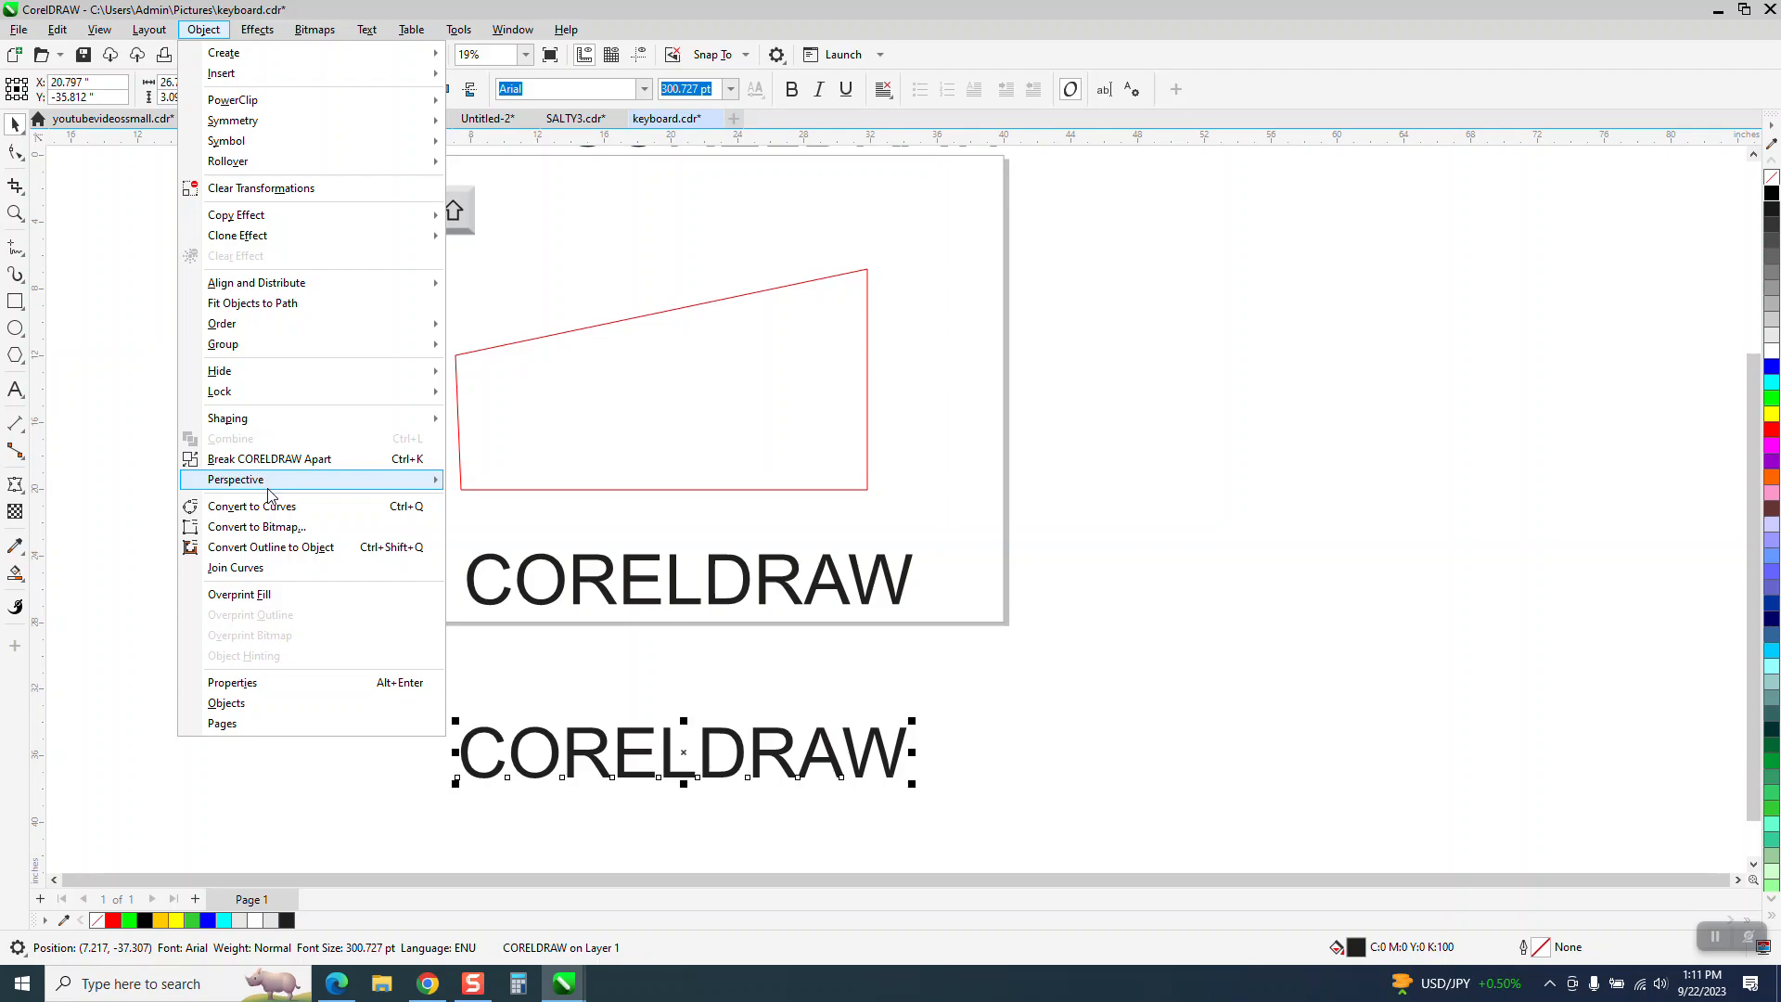
mouse_move(252, 421)
mouse_move(241, 479)
left_click(510, 481)
left_click_drag(909, 727, 898, 655)
left_click_drag(907, 780, 899, 844)
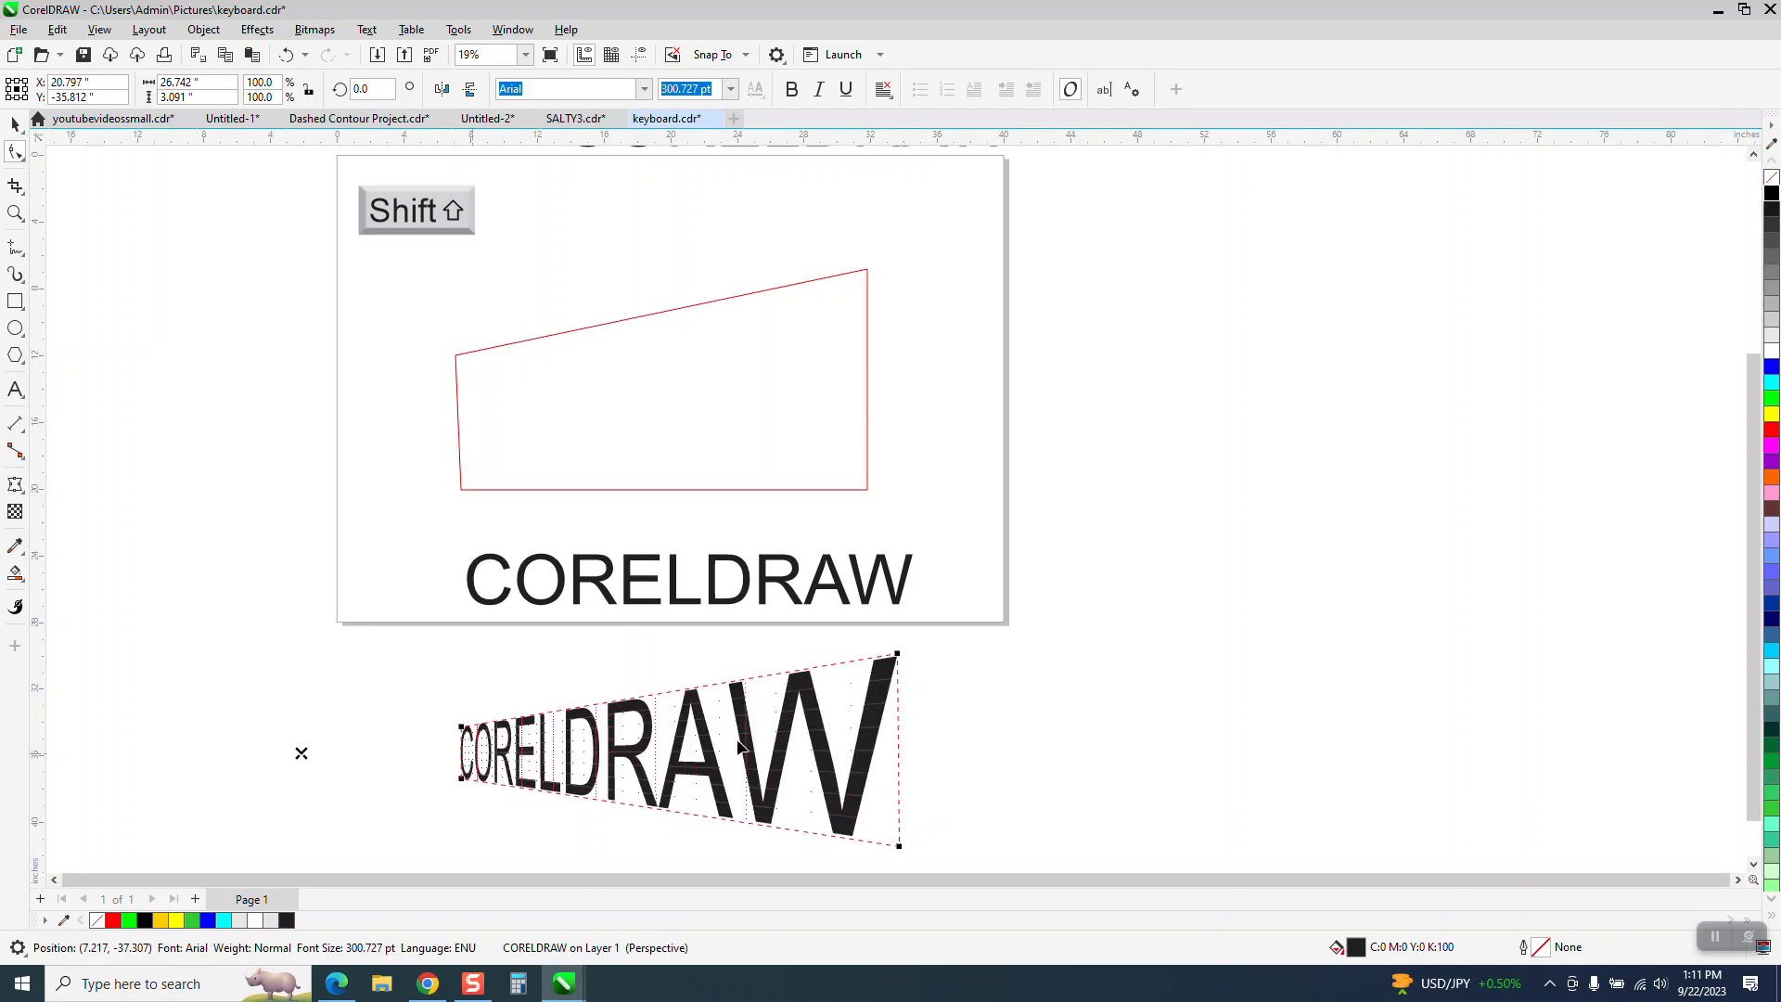
left_click(14, 123)
- Replace the distorted rectangle with a new one about 24.3 by 10.9 inches above the original CORELDRAW text
left_click(655, 320)
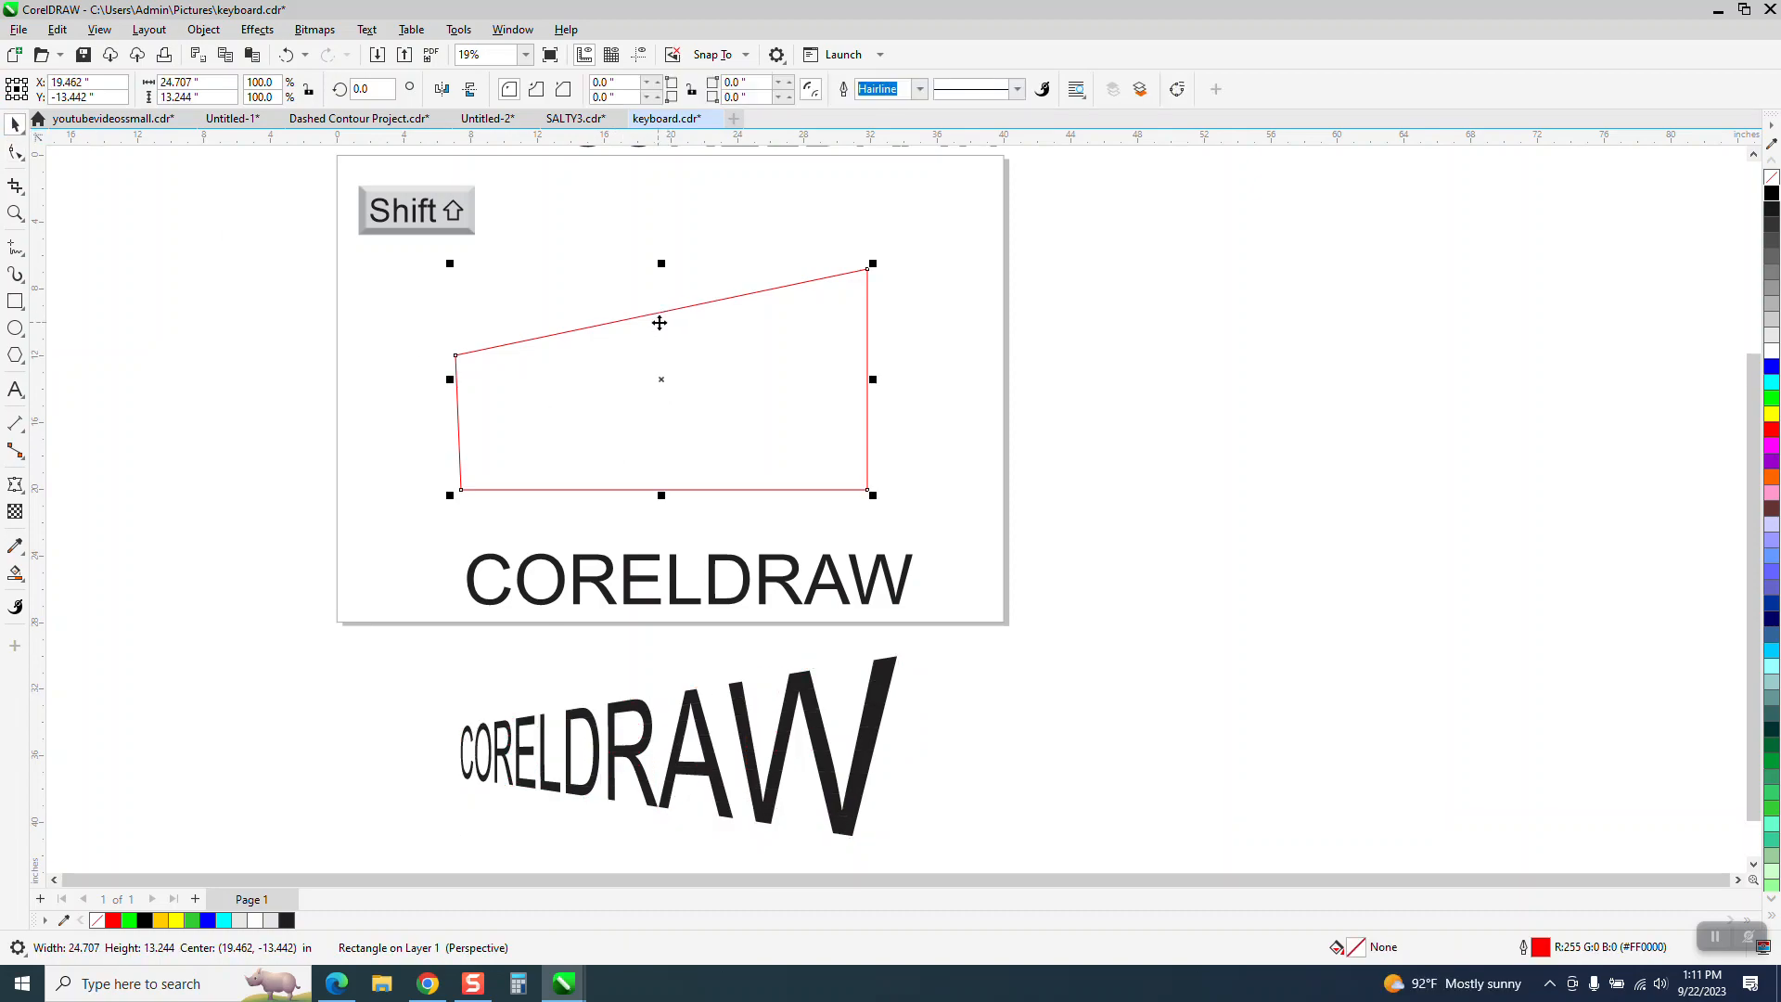
key("Delete")
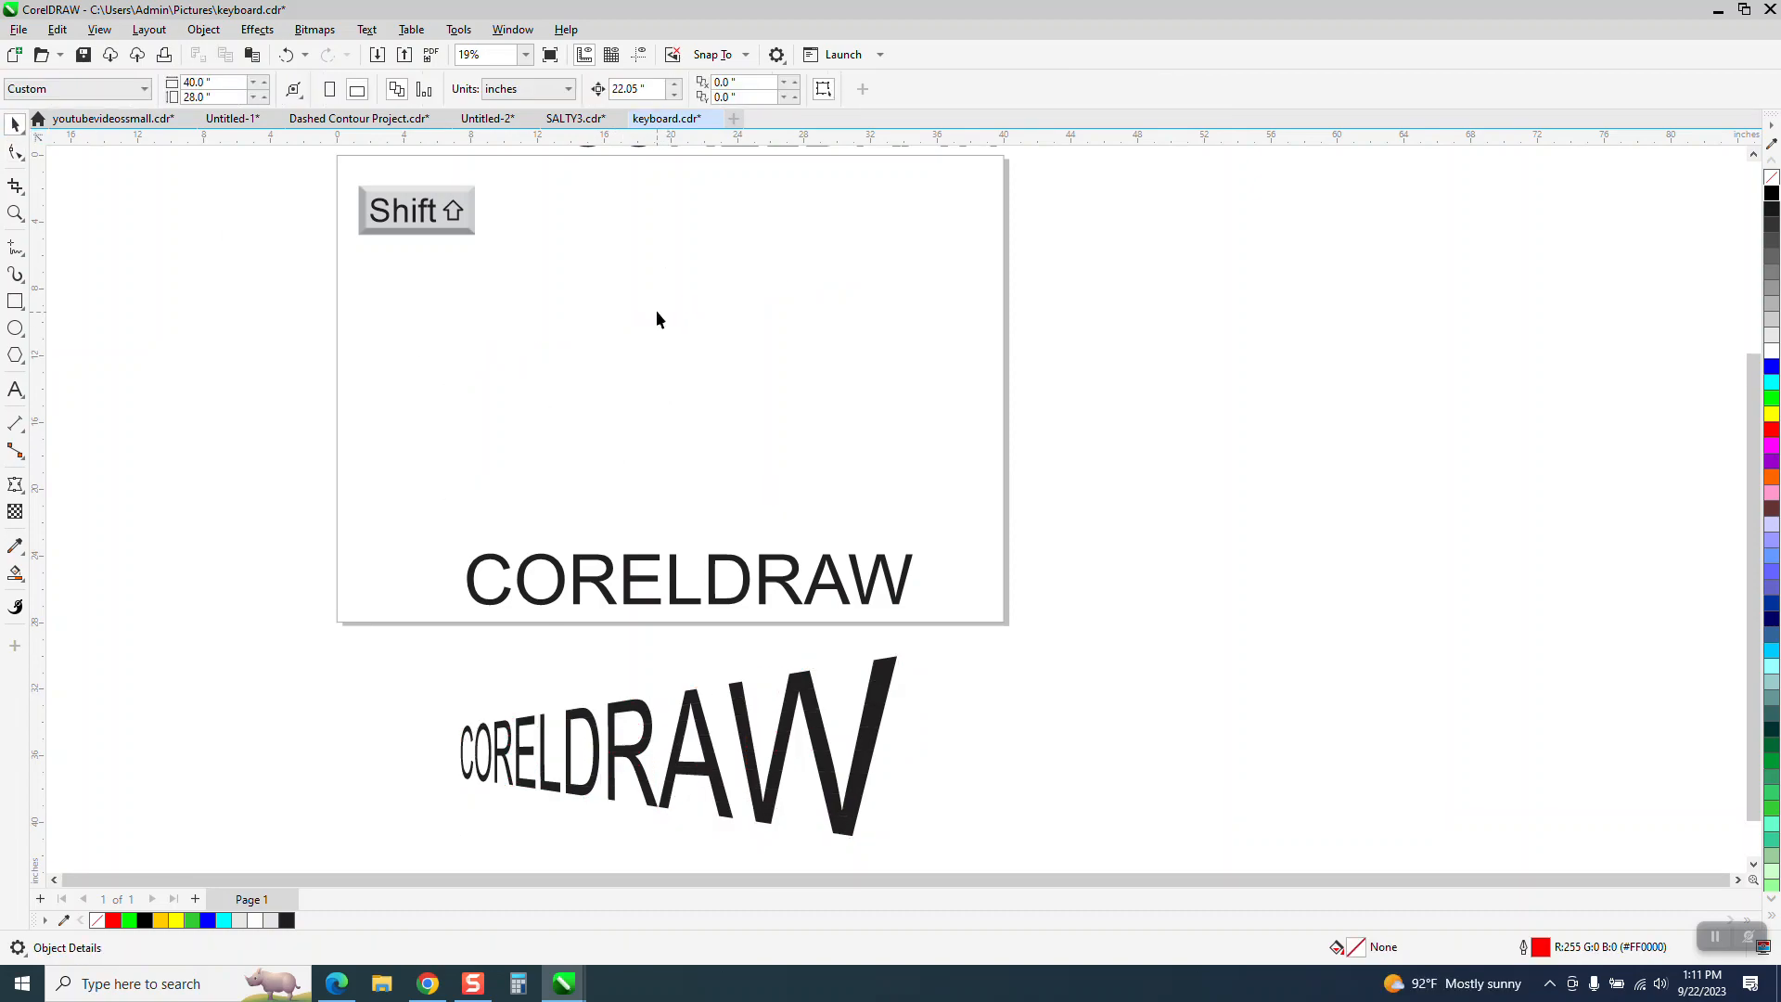
left_click(15, 303)
left_click_drag(458, 287, 863, 467)
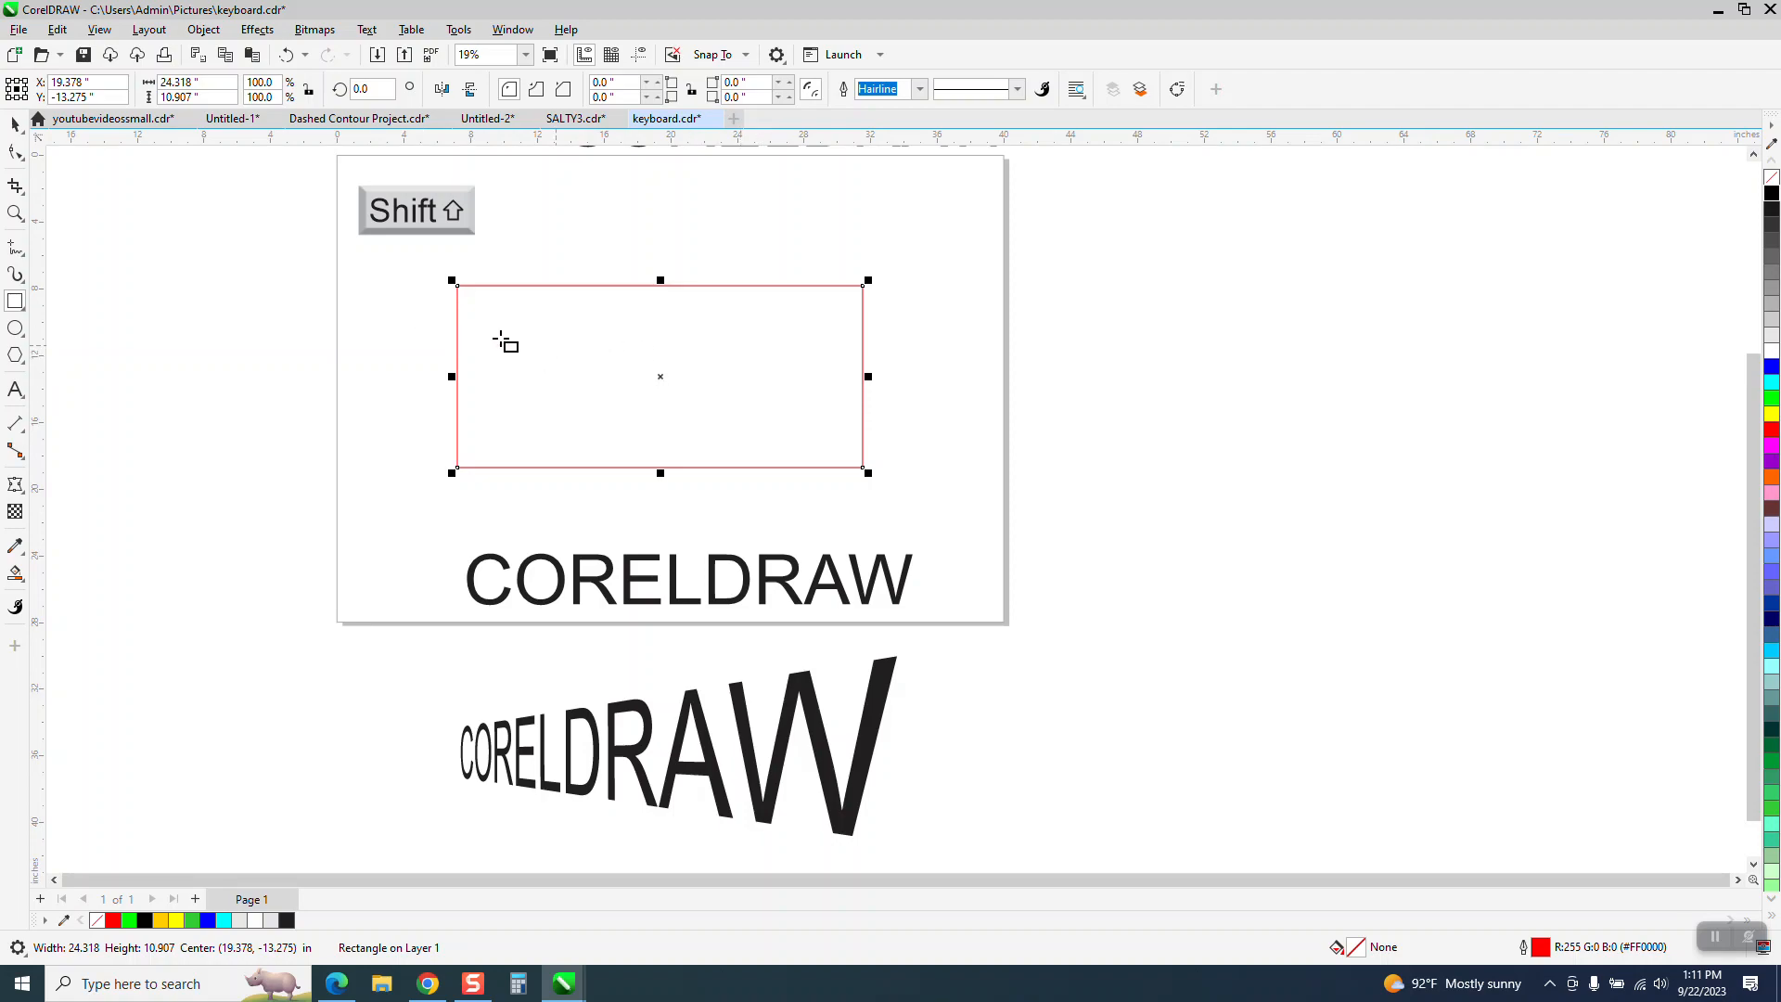
- Convert the new rectangle to curves
left_click(20, 155)
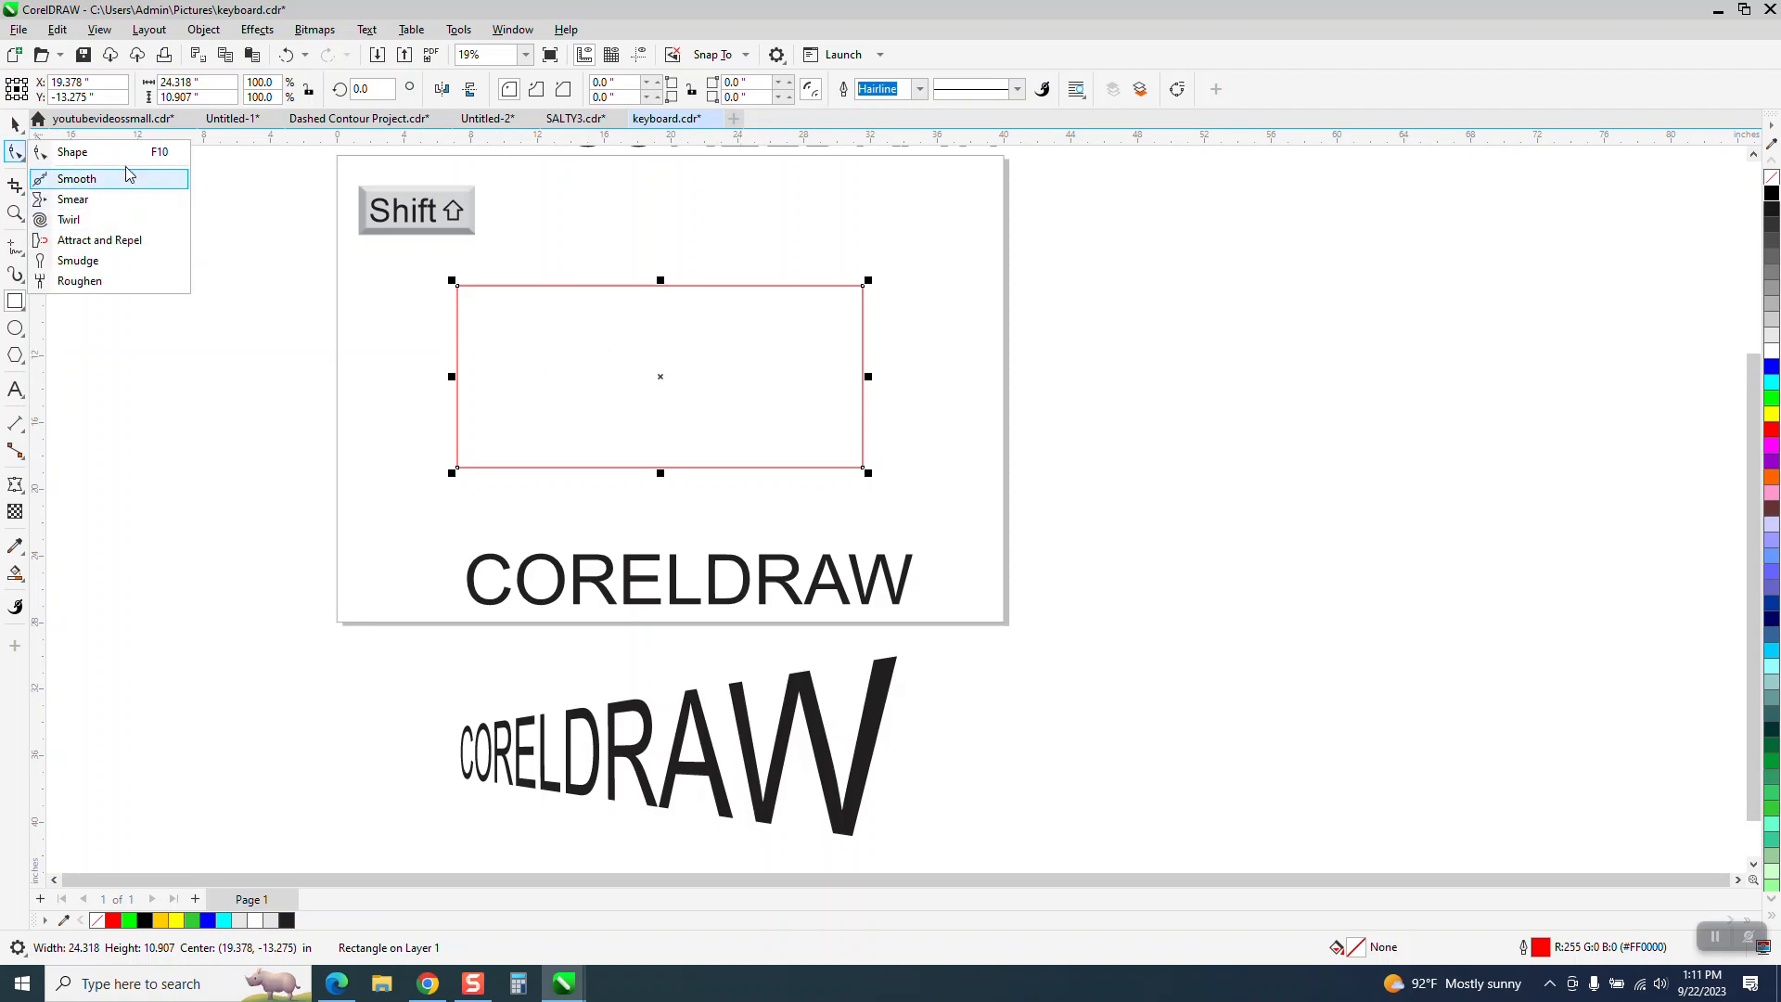
left_click(203, 38)
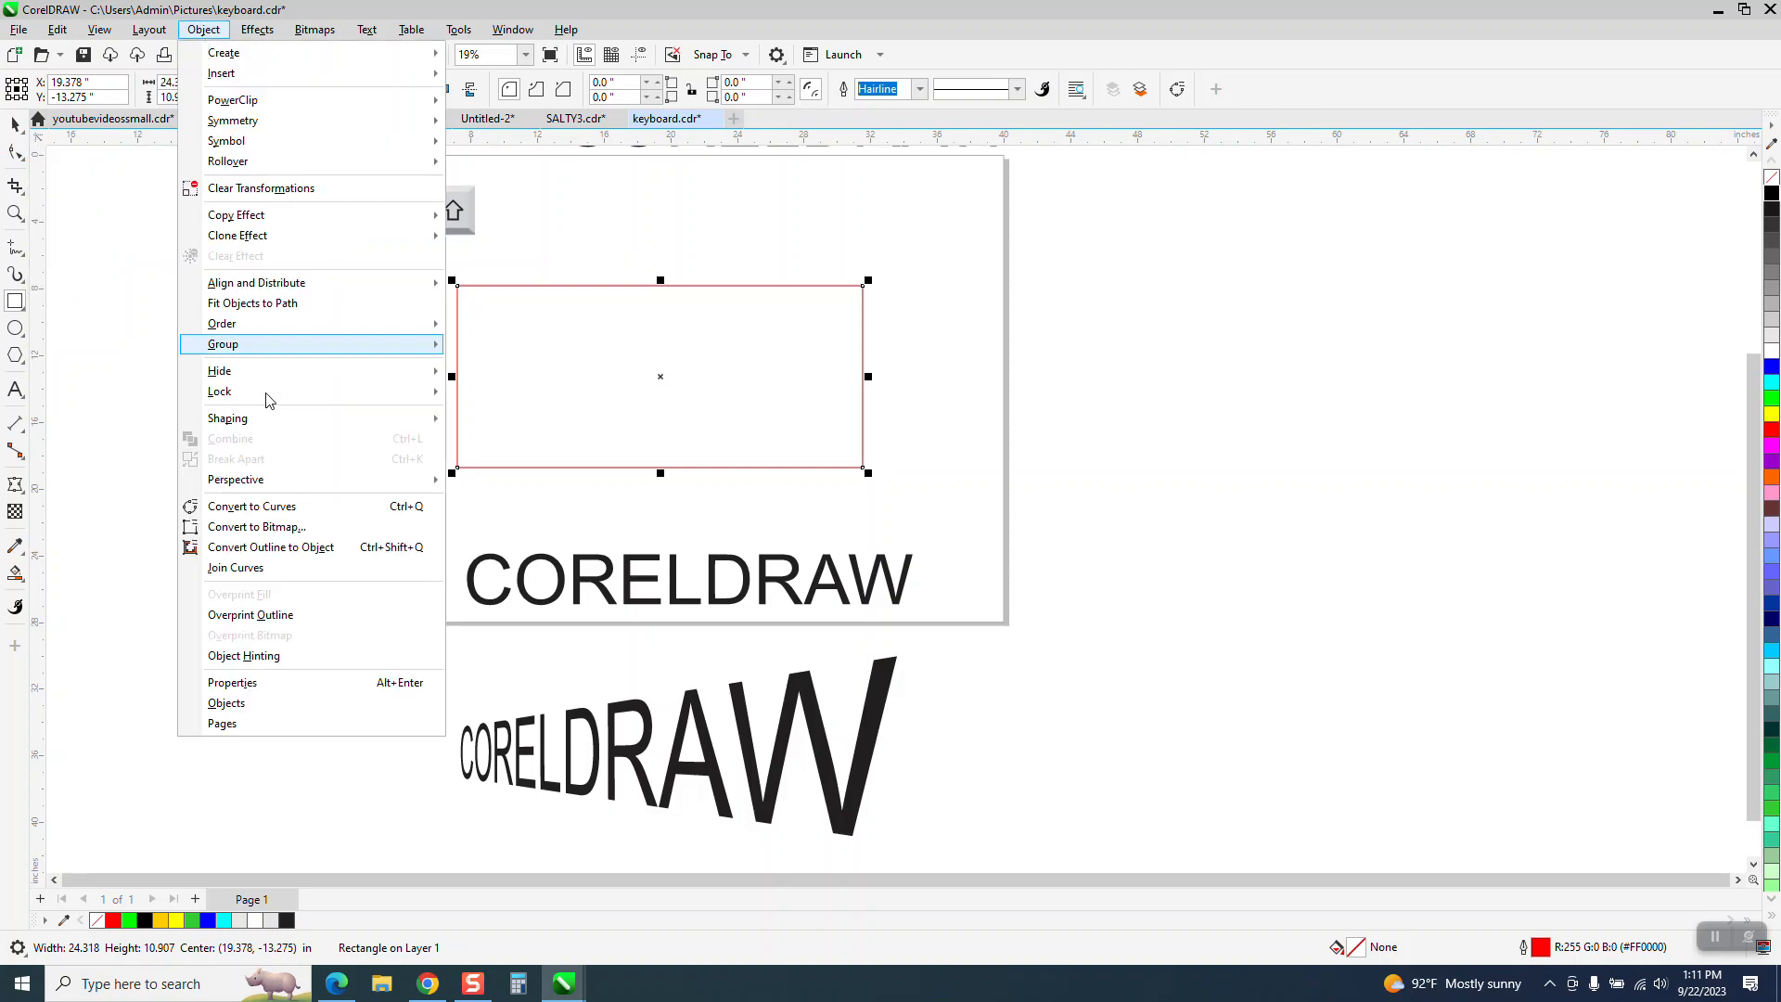
left_click(287, 507)
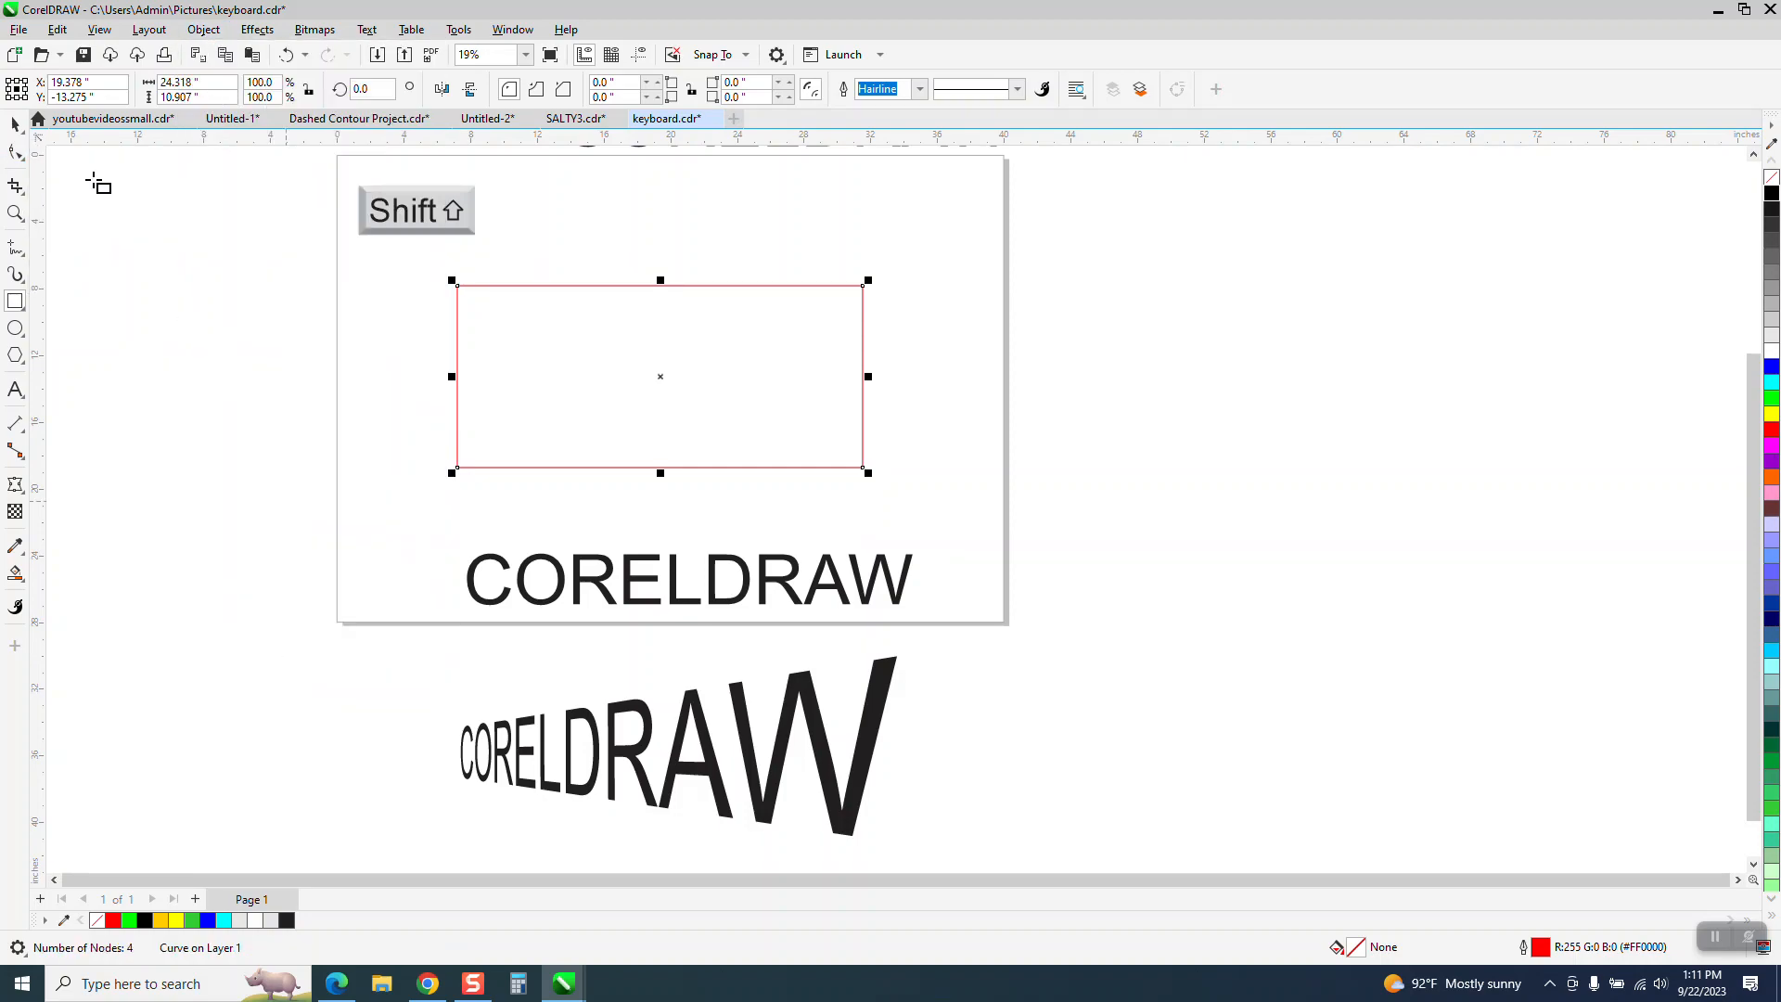
- Try narrowing the rectangle's left edge symmetrically by scaling its two left nodes, and undo the change
left_click(16, 153)
left_click_drag(527, 498, 526, 498)
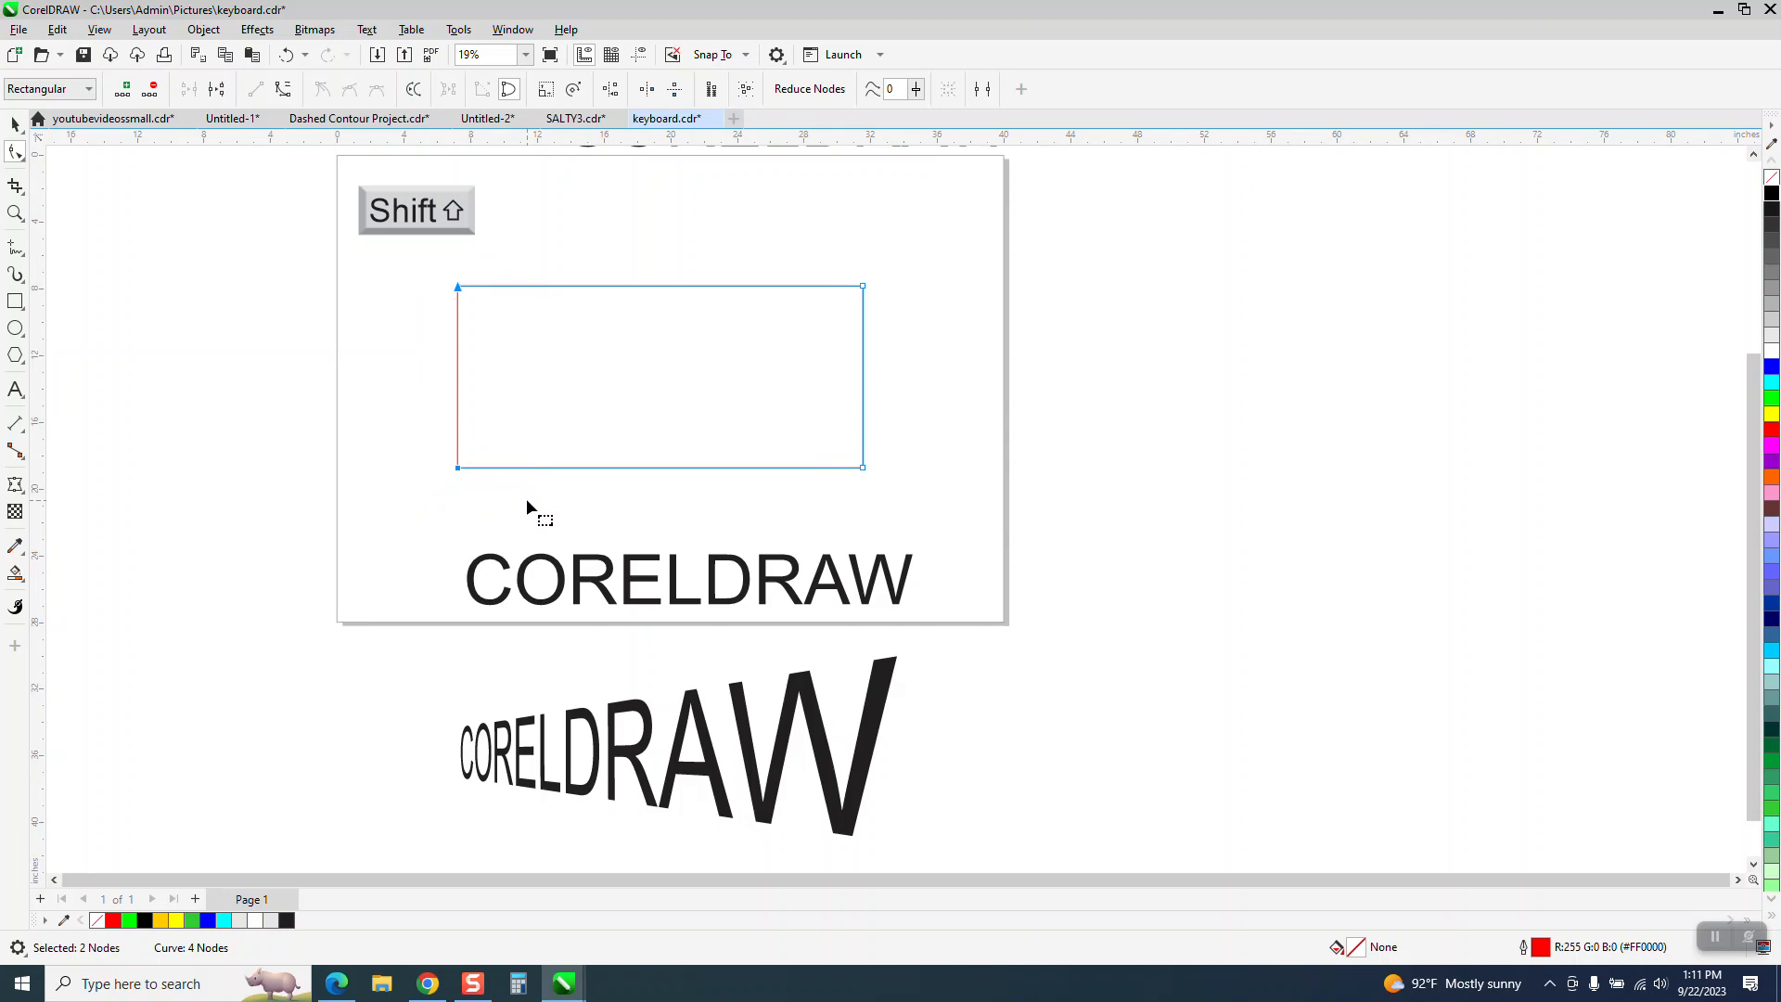
left_click(545, 90)
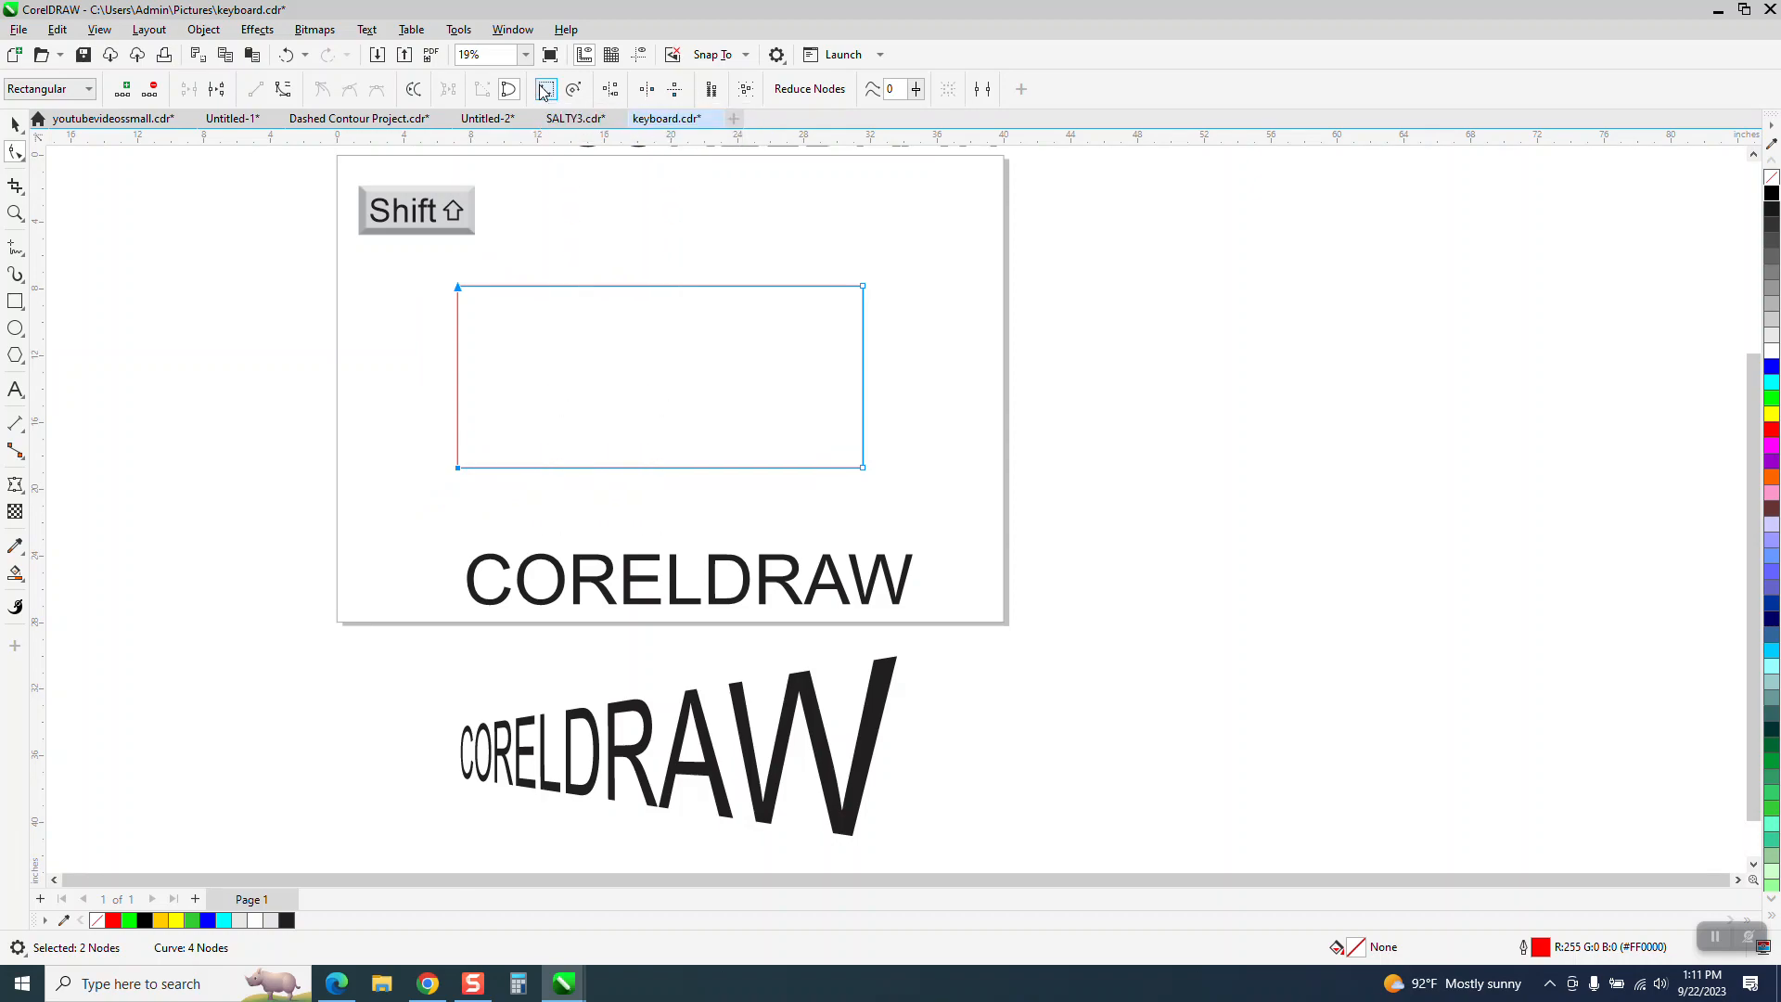
left_click(660, 282)
left_click_drag(661, 283, 683, 357)
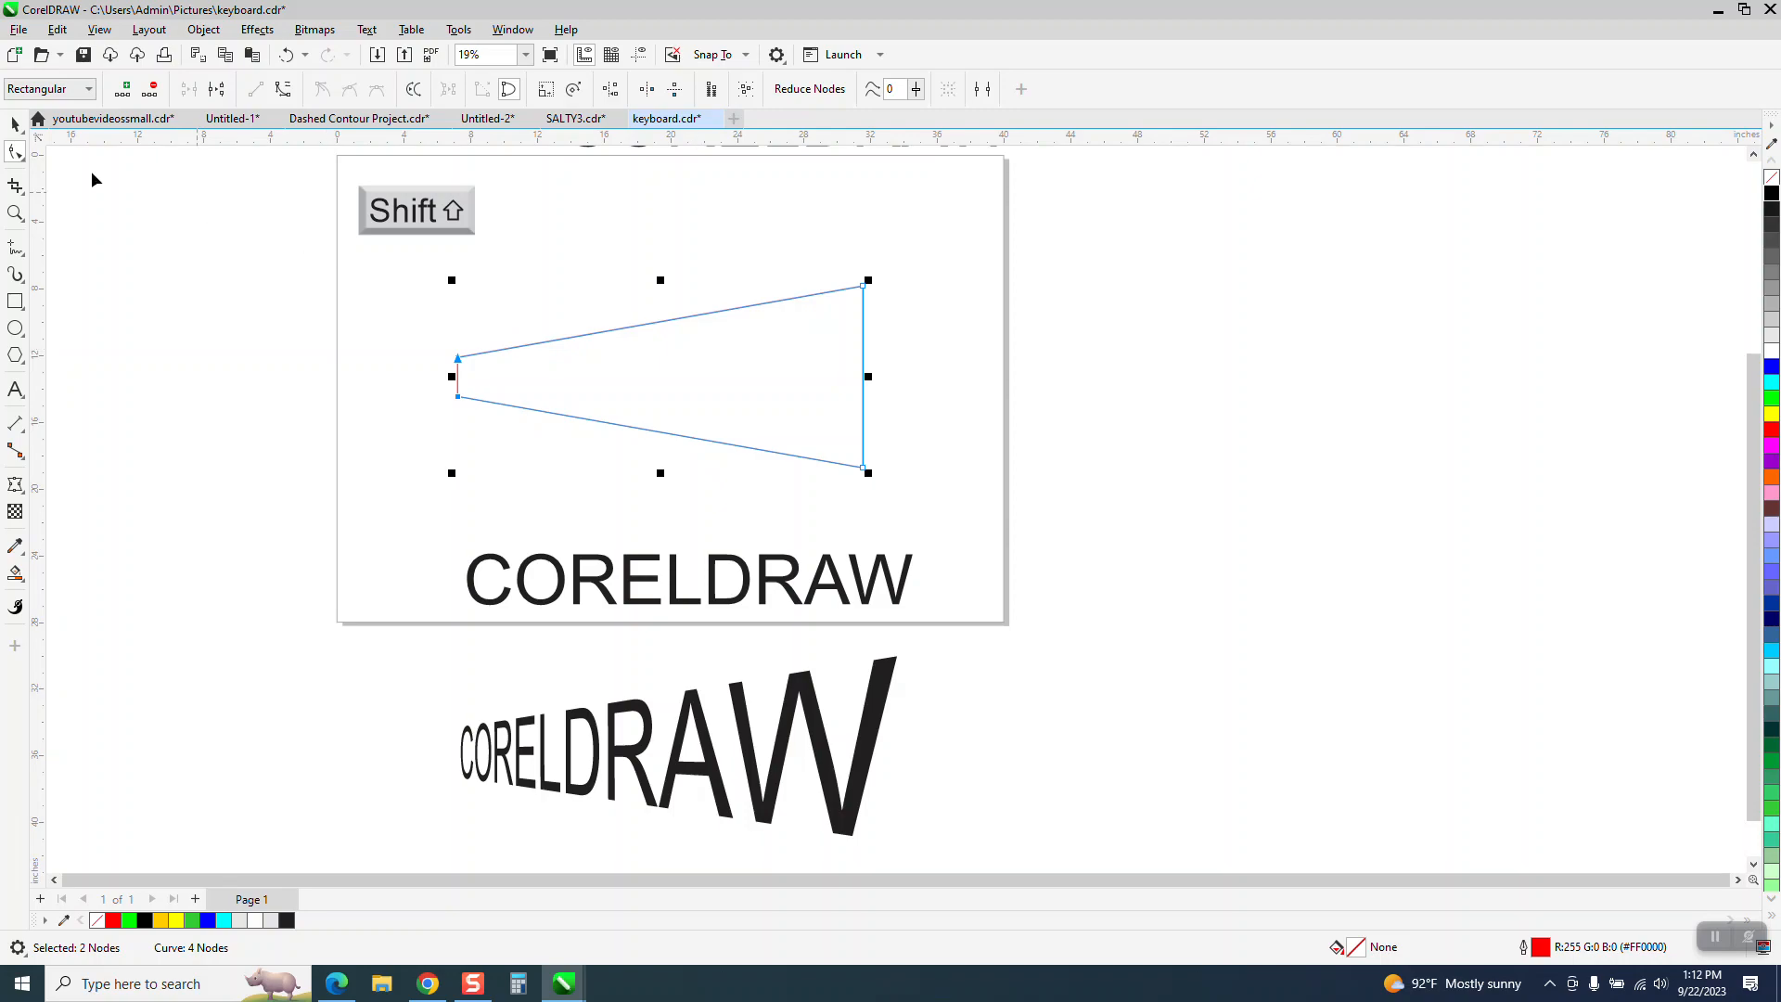
left_click(16, 124)
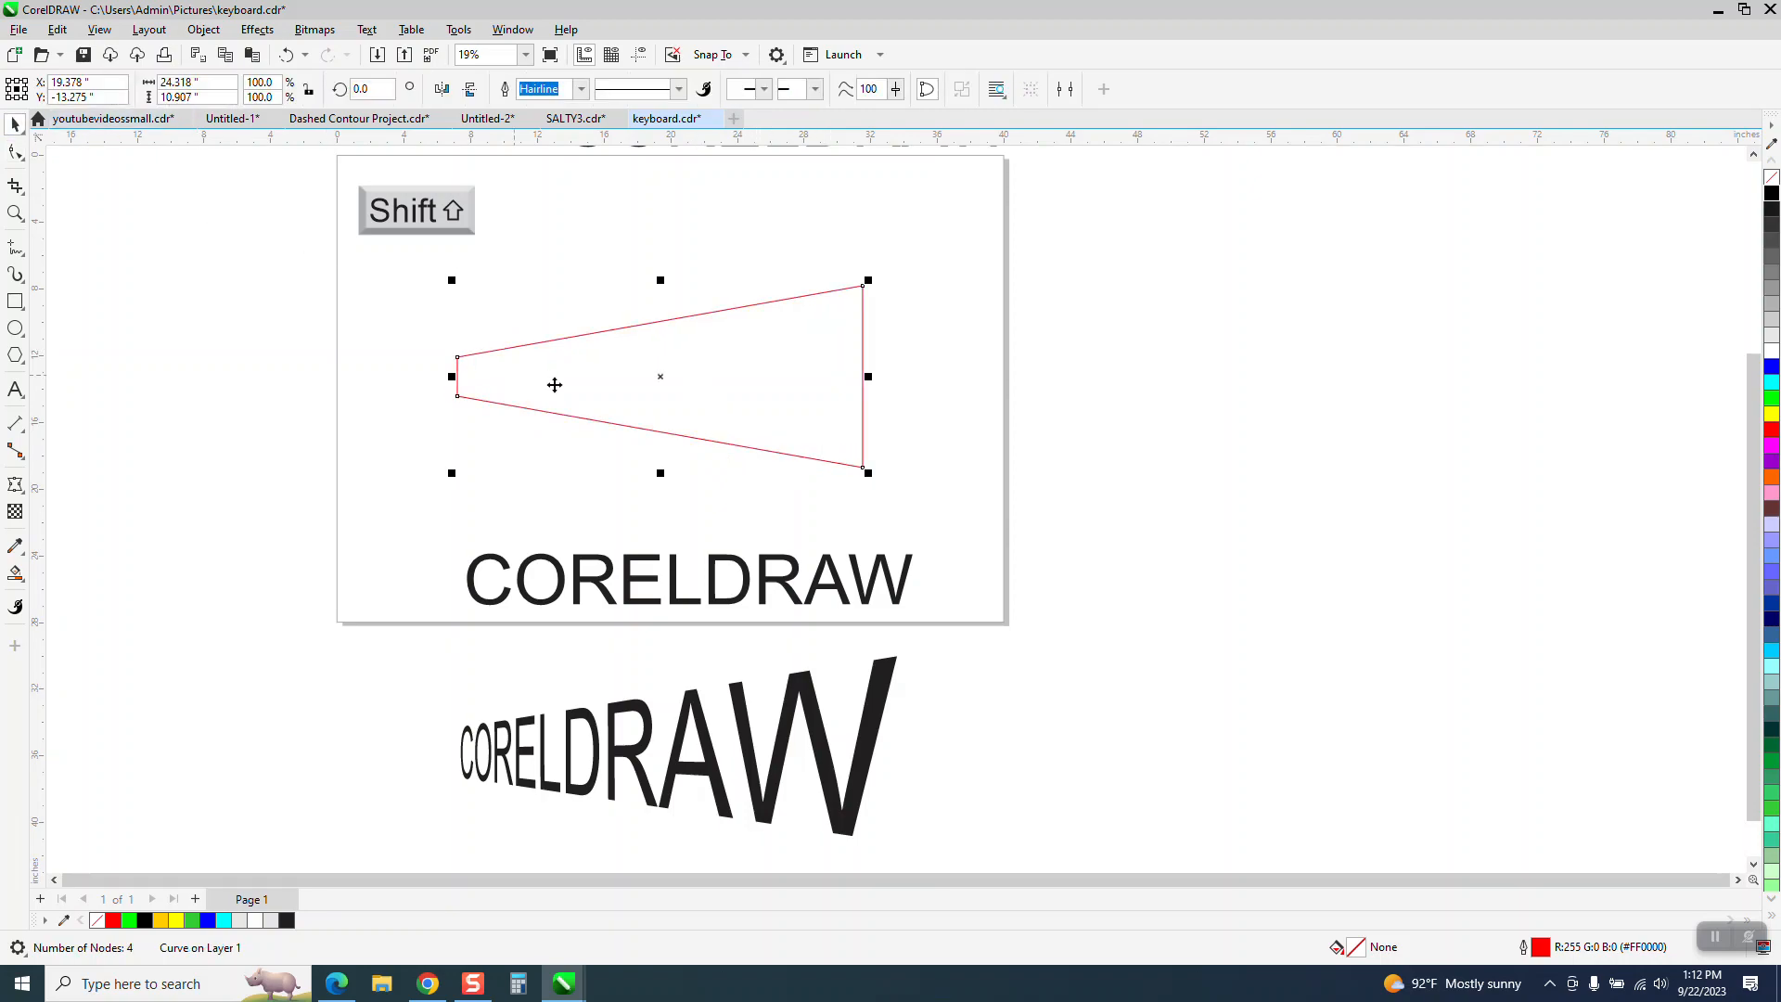
left_click(287, 54)
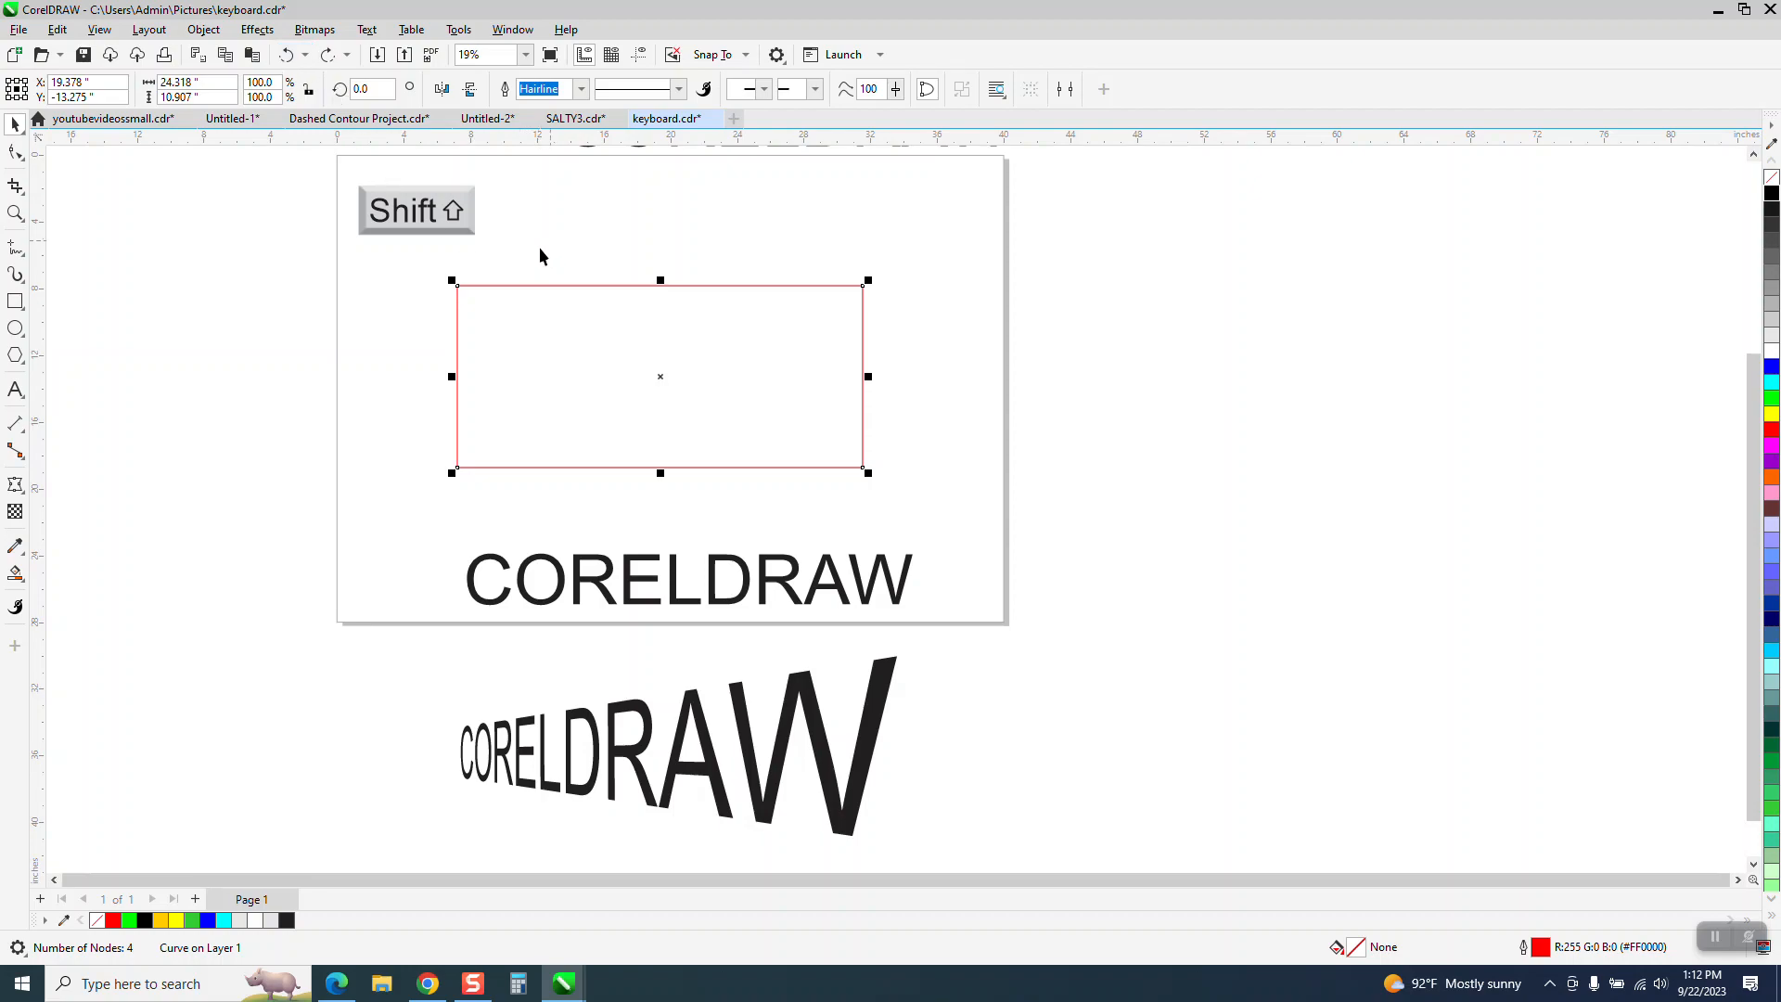
- Scale the rectangle's two left nodes symmetrically inward so the left edge shrinks to roughly half its height
left_click(15, 153)
left_click_drag(420, 266, 429, 345)
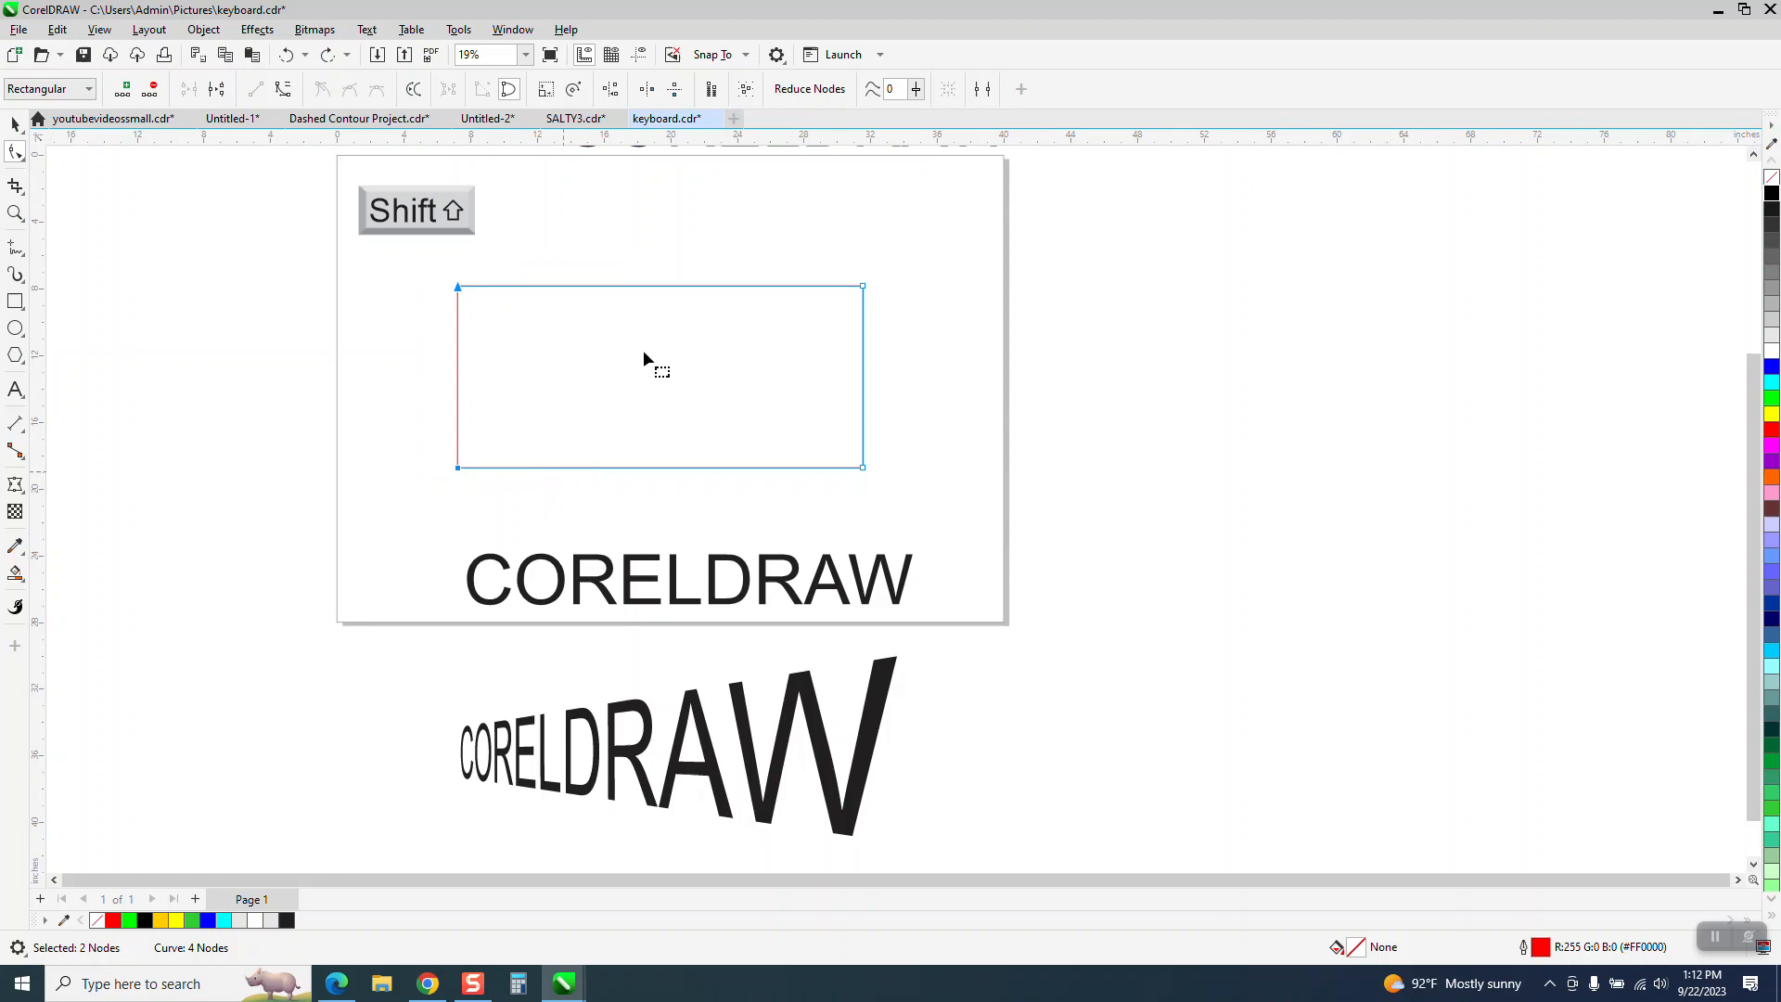
left_click(547, 90)
left_click_drag(662, 279, 660, 325)
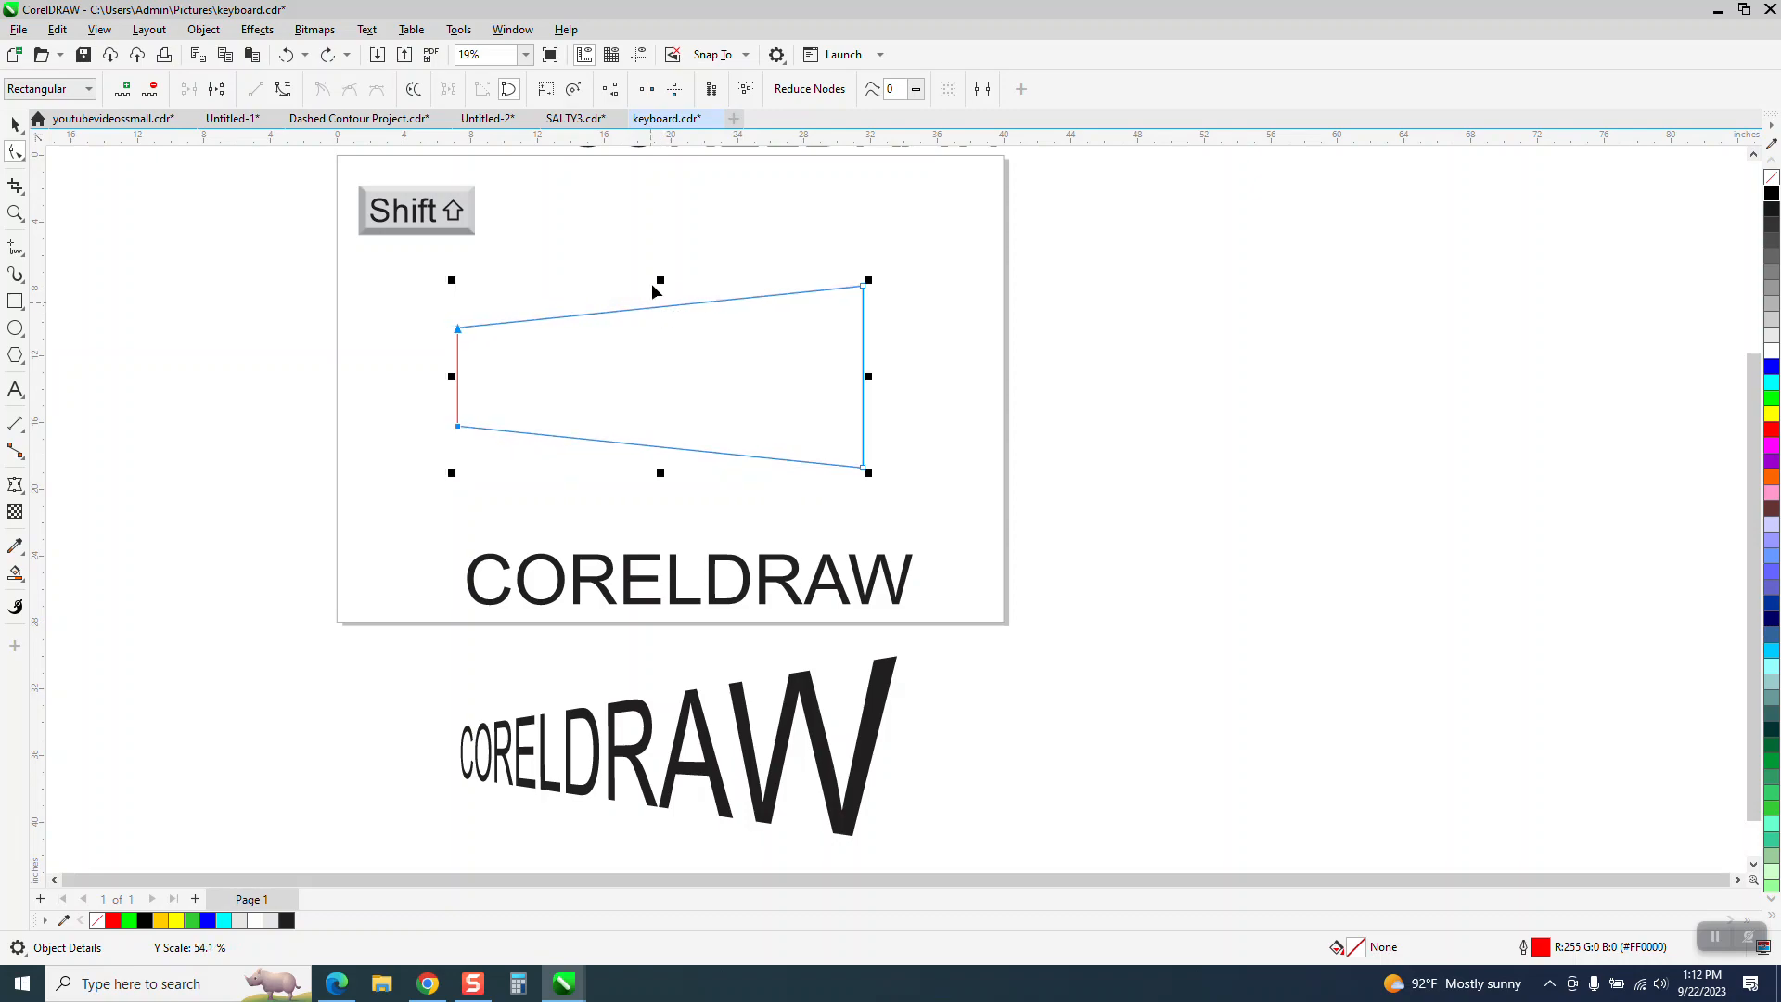
left_click(14, 124)
- Apply a one-step inside contour with a 1.0 inch offset to the tapered shape and break the contour apart
left_click(264, 33)
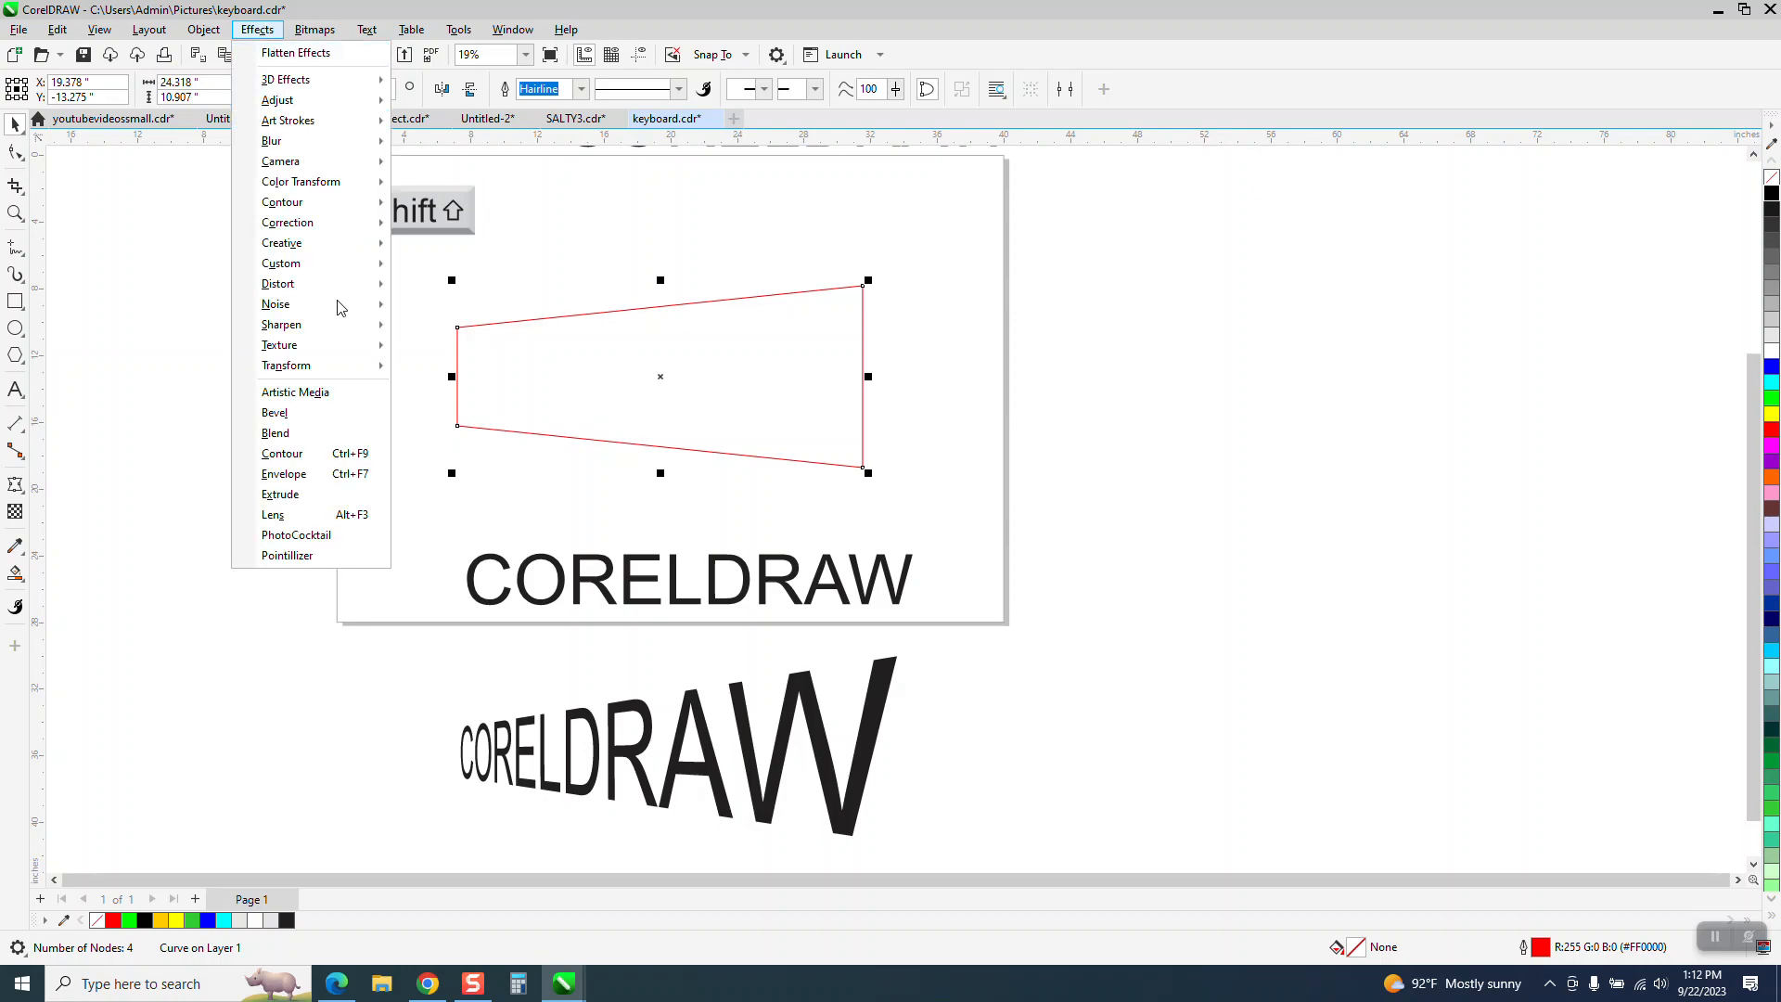
left_click(291, 456)
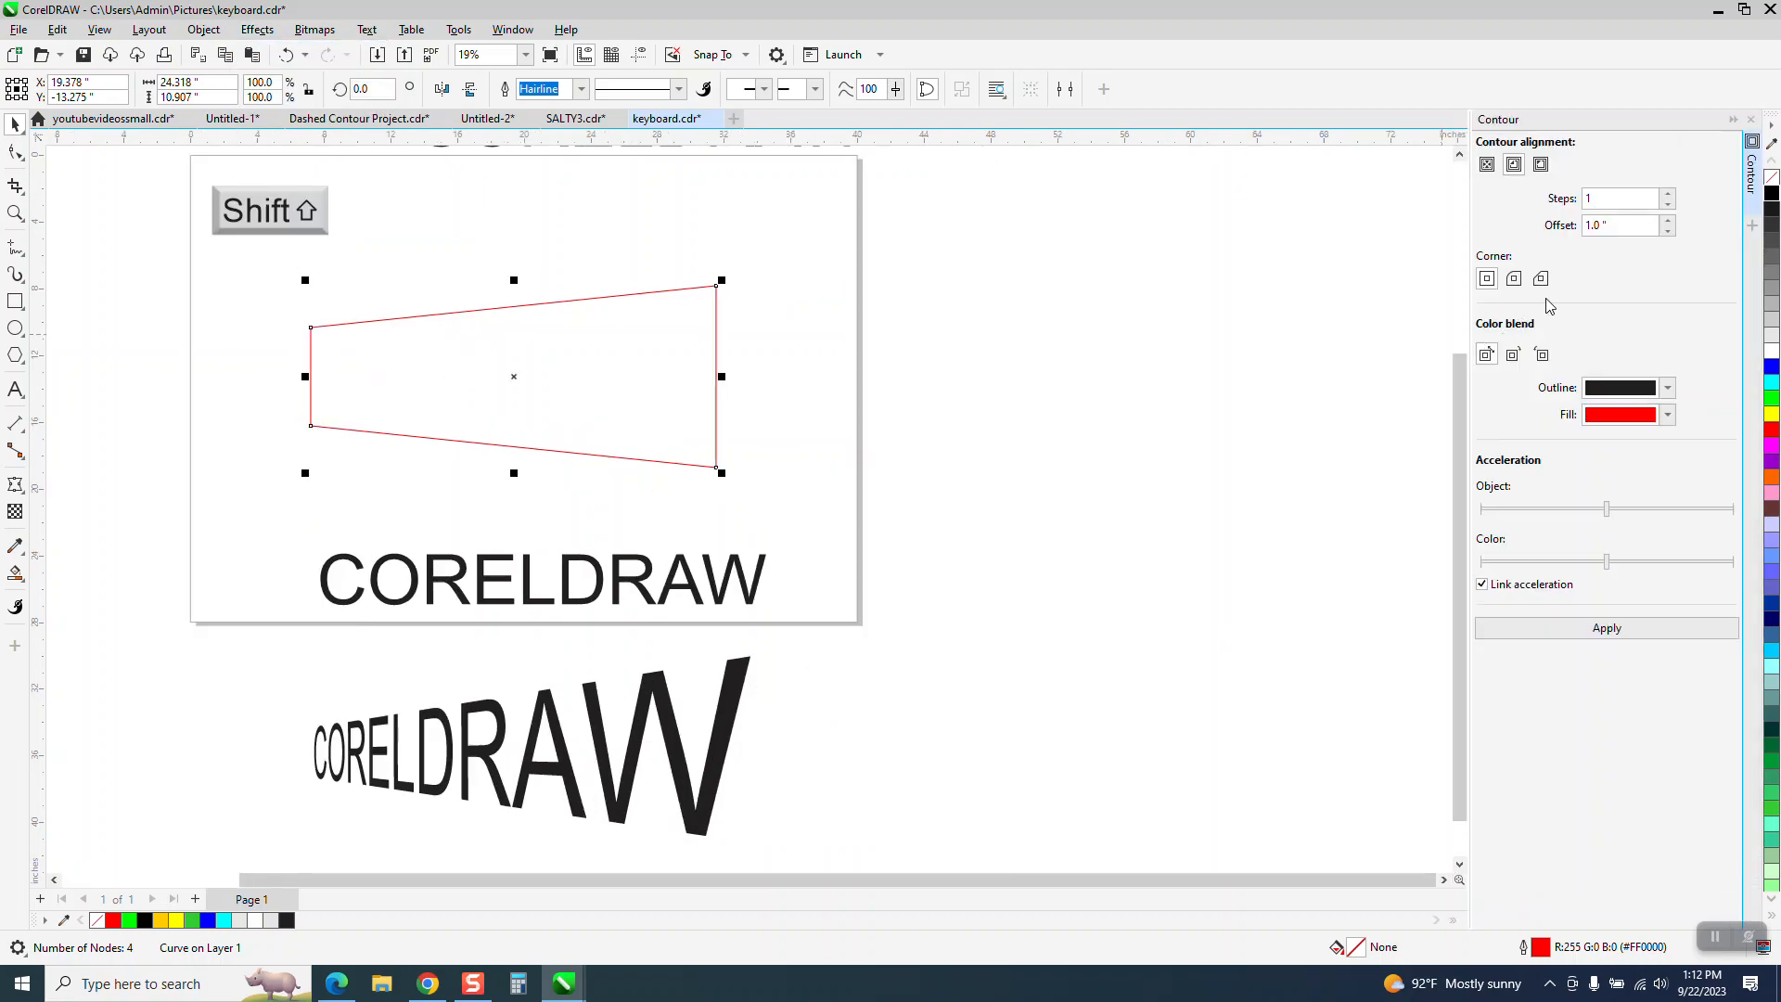
left_click(1607, 628)
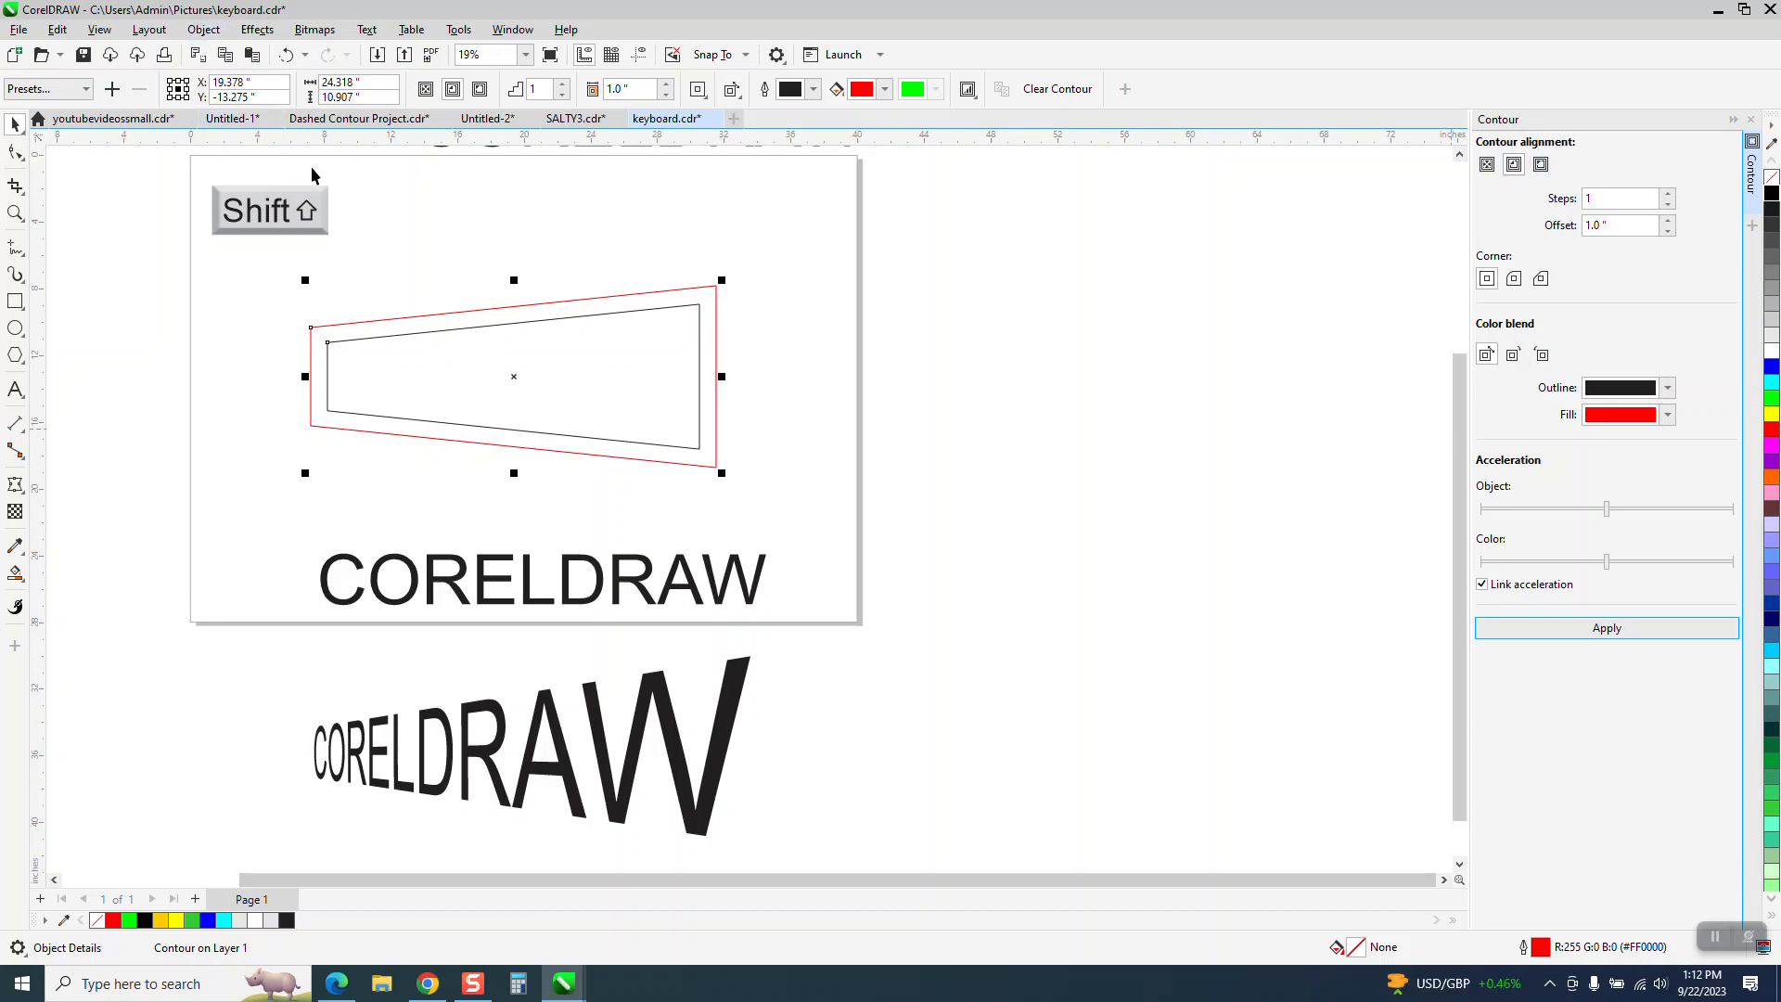
left_click(204, 29)
left_click(246, 461)
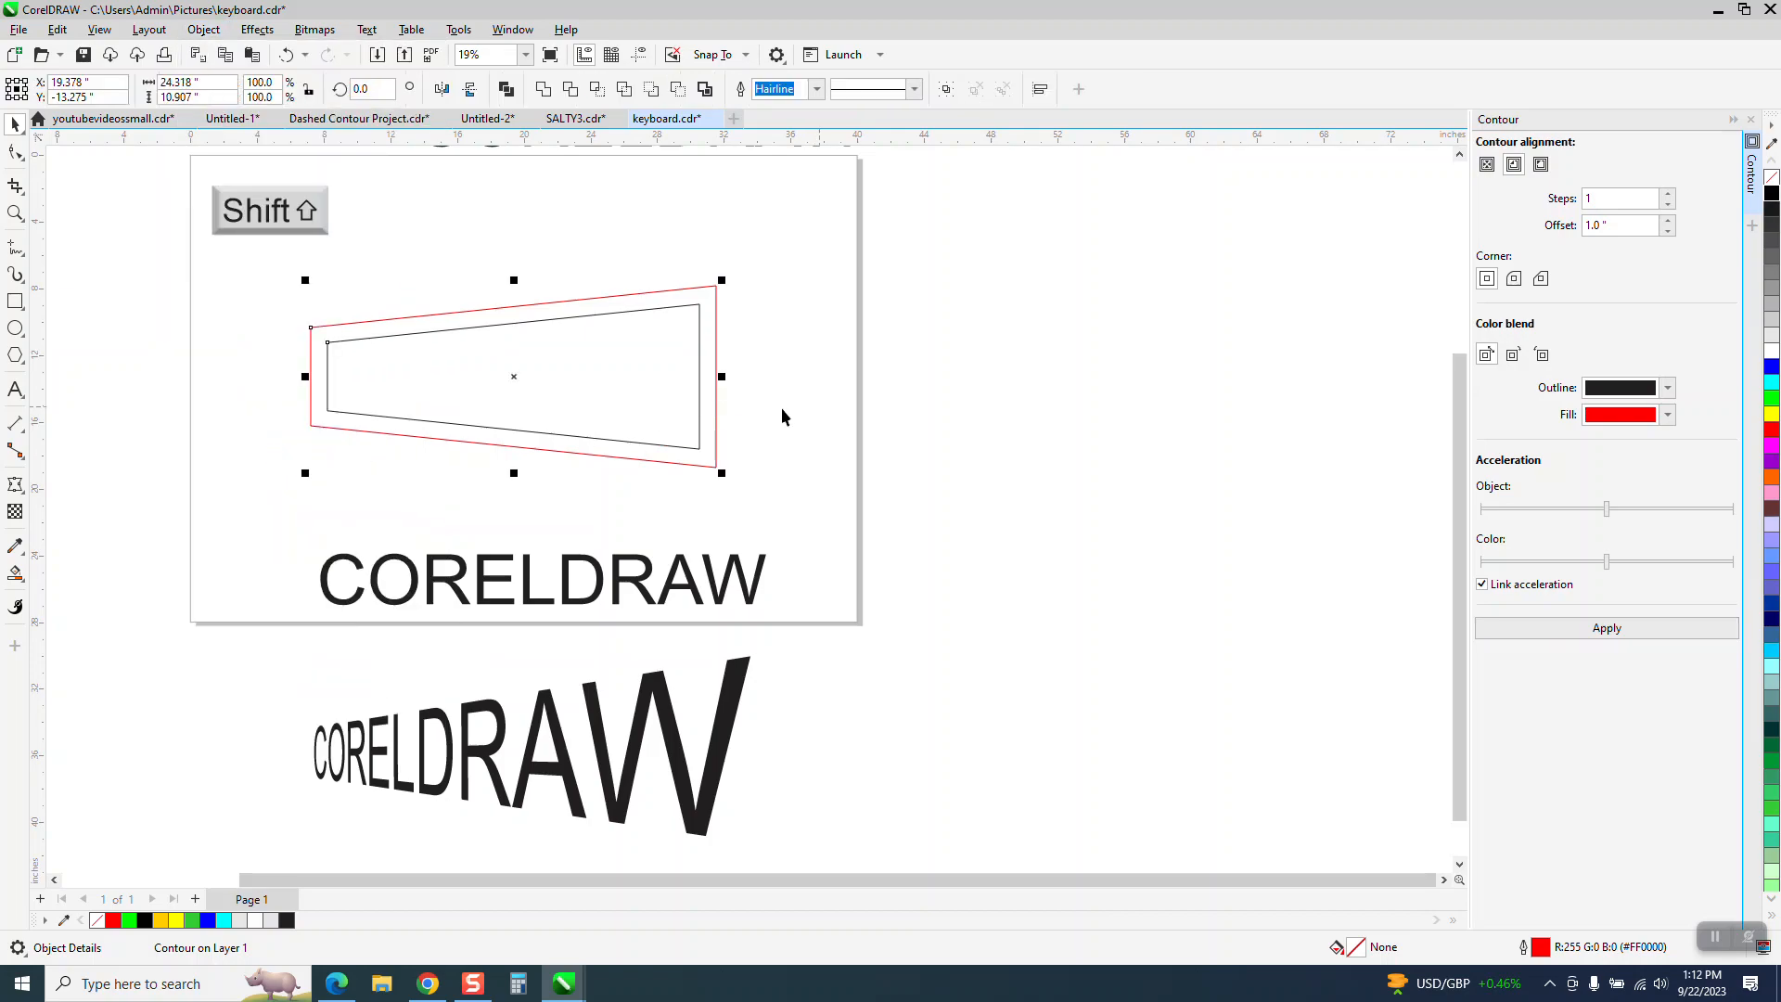
left_click(885, 521)
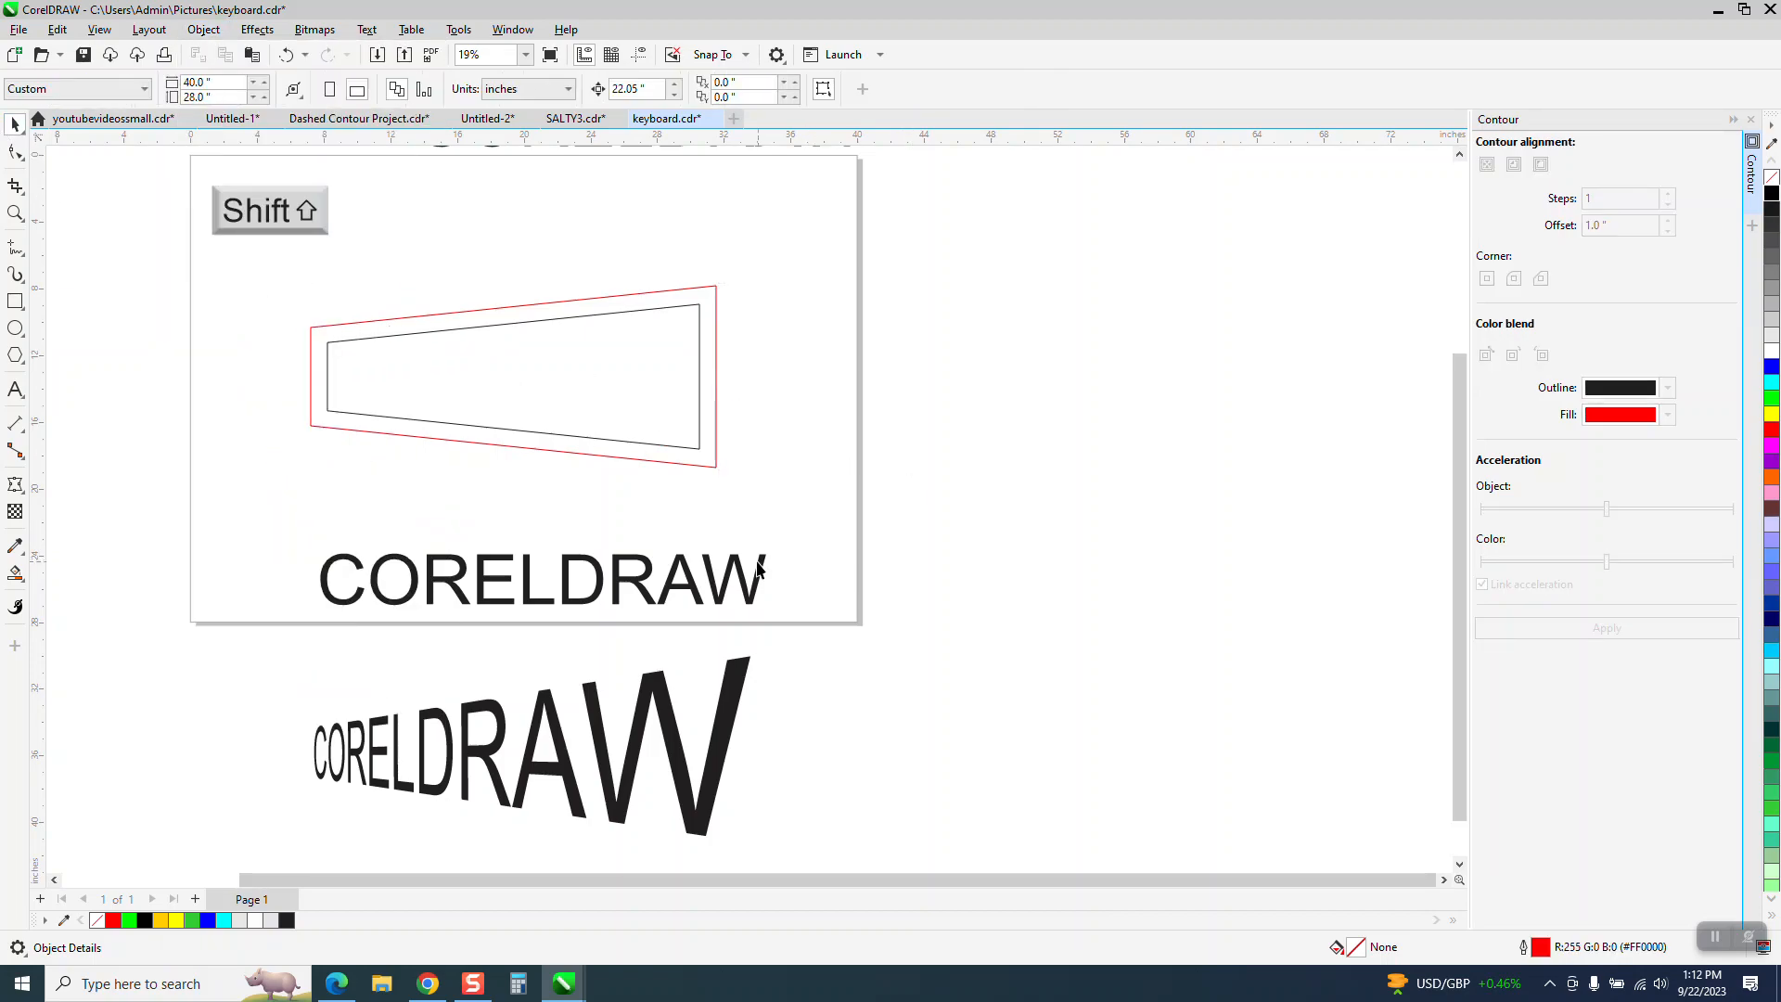
- Move the original CORELDRAW text up toward the tapered shape and give it an envelope created from the inner contour
left_click_drag(739, 573, 730, 528)
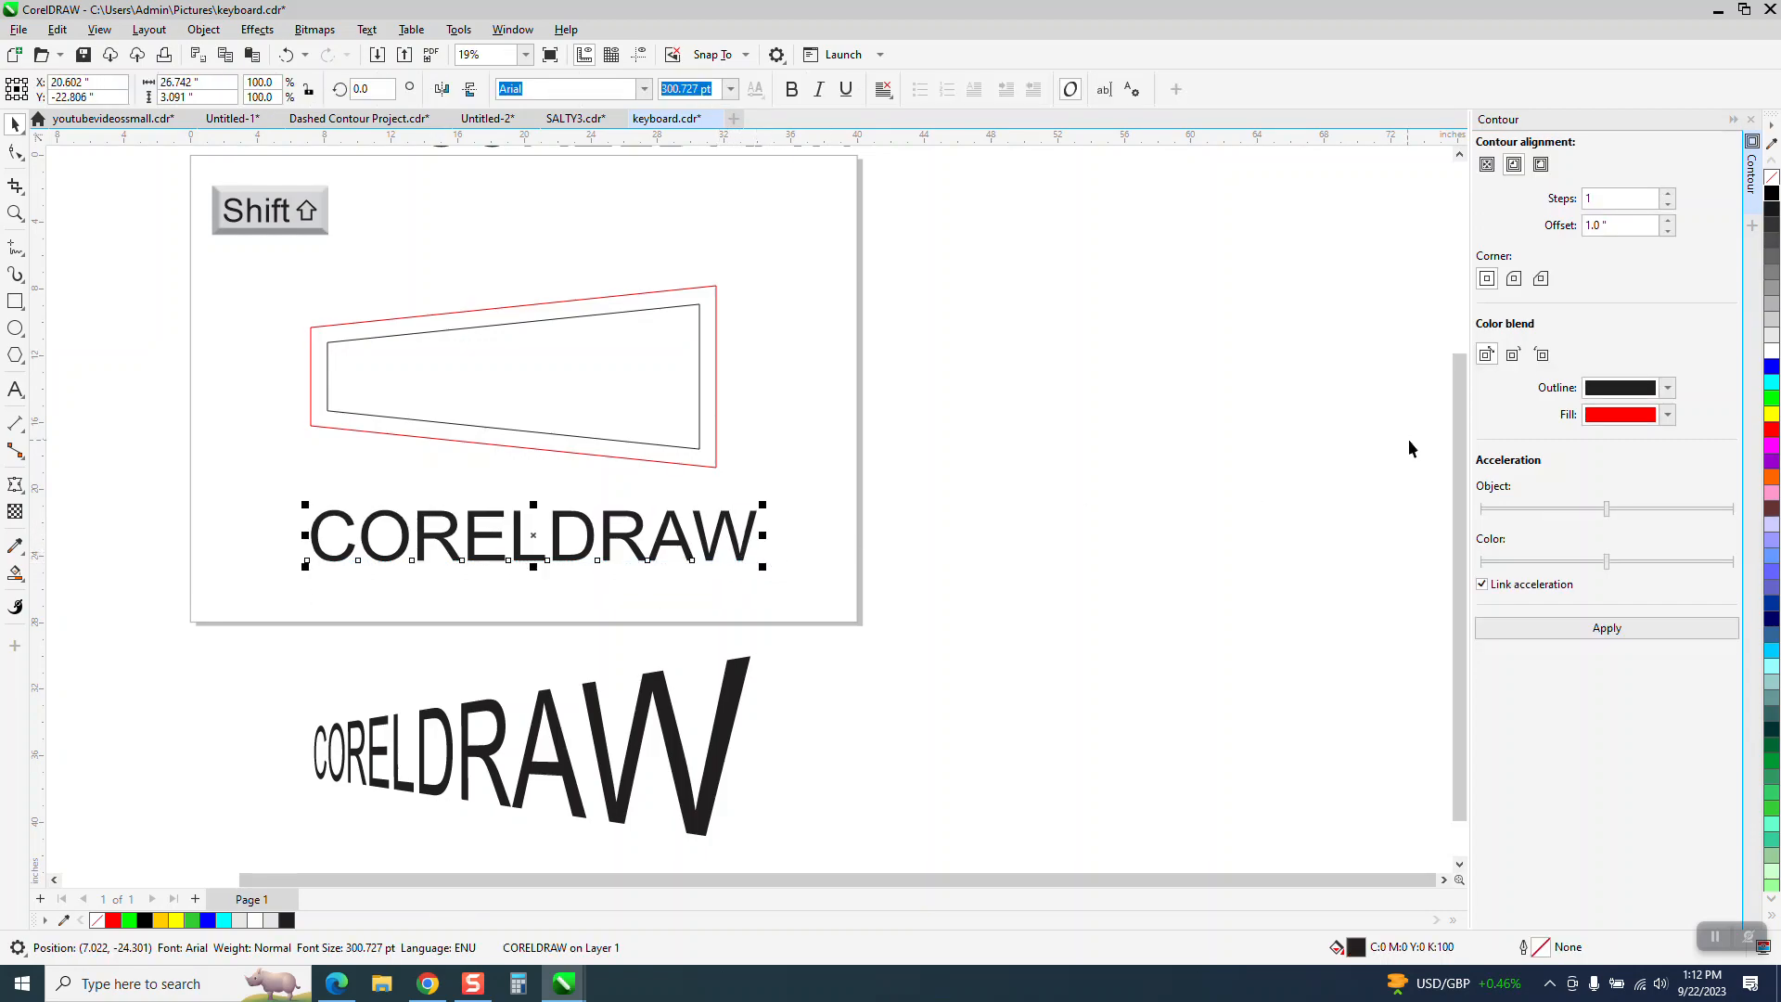
left_click(1751, 118)
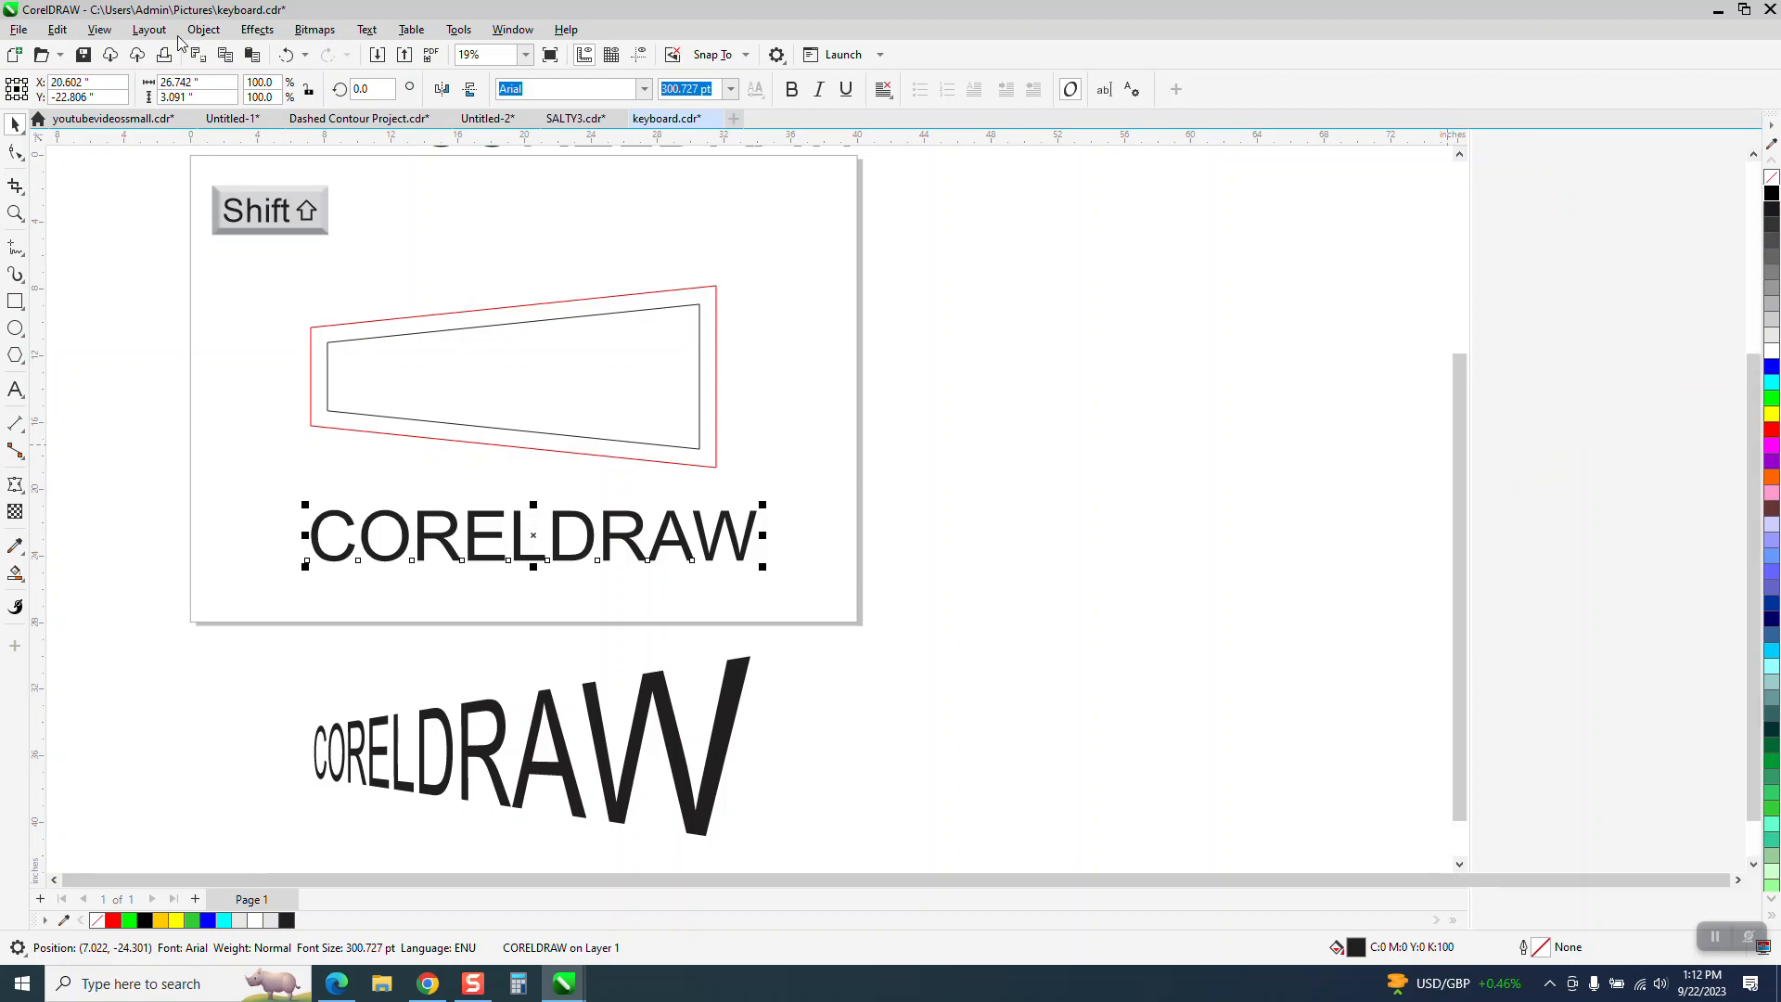
left_click(257, 29)
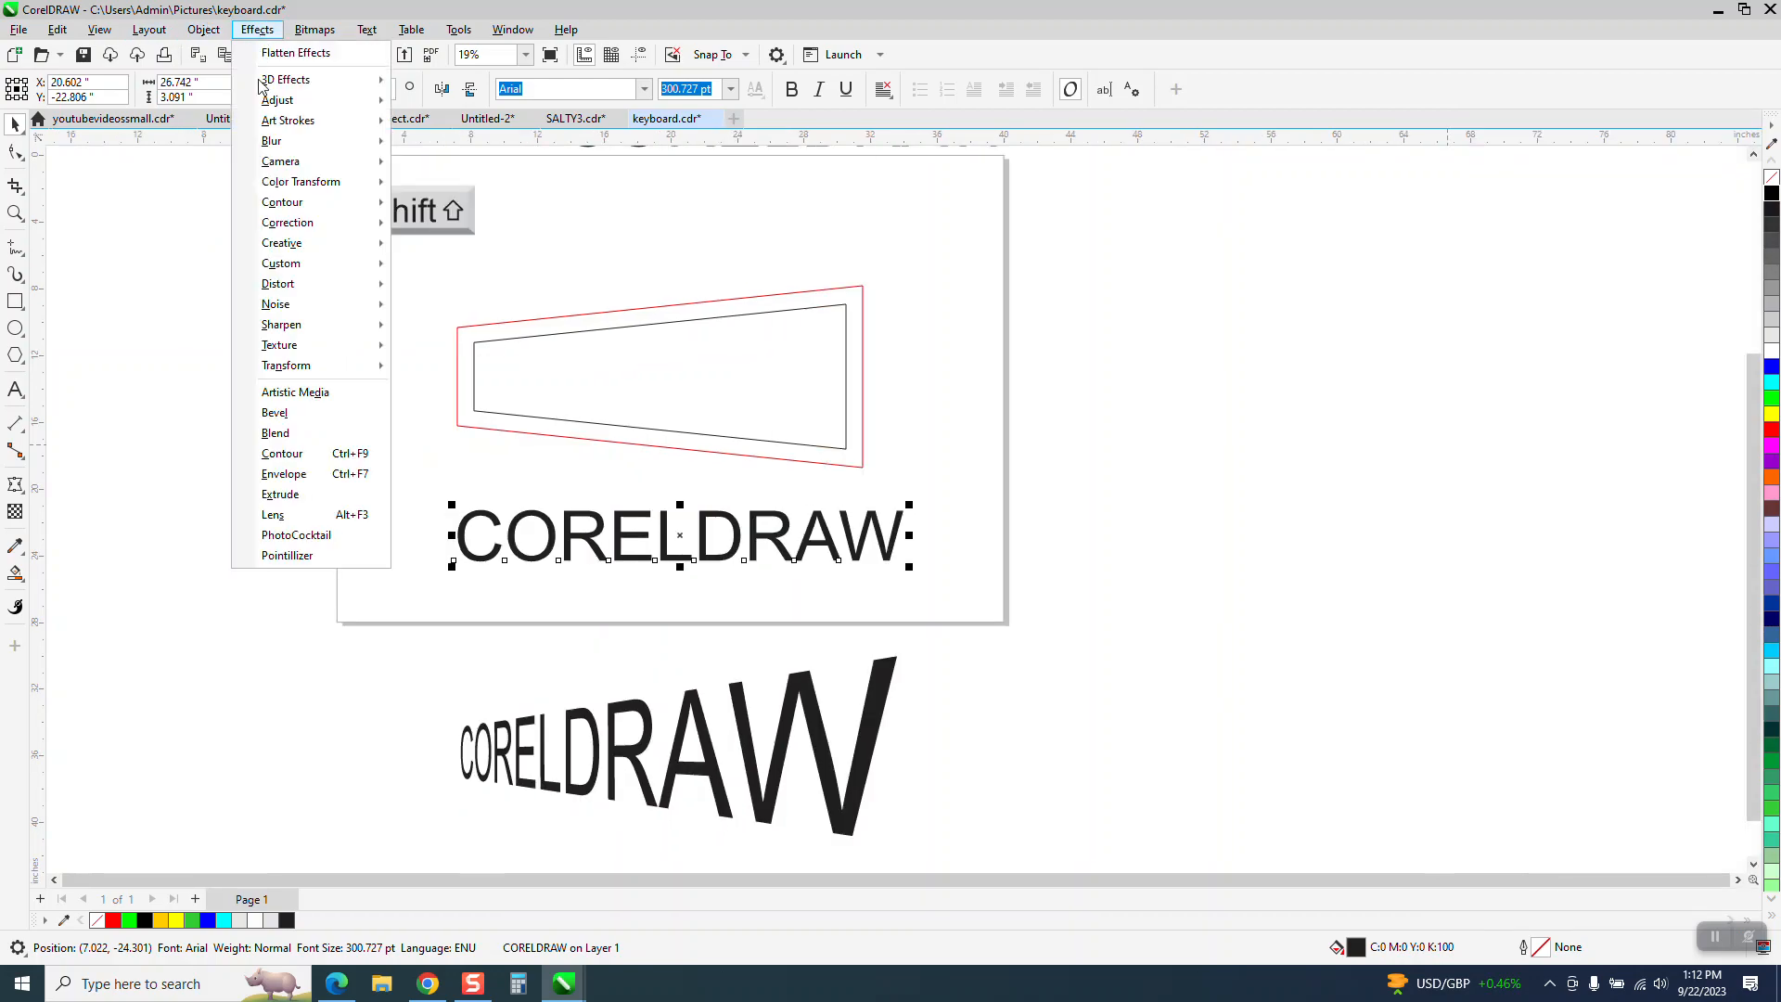
left_click(284, 474)
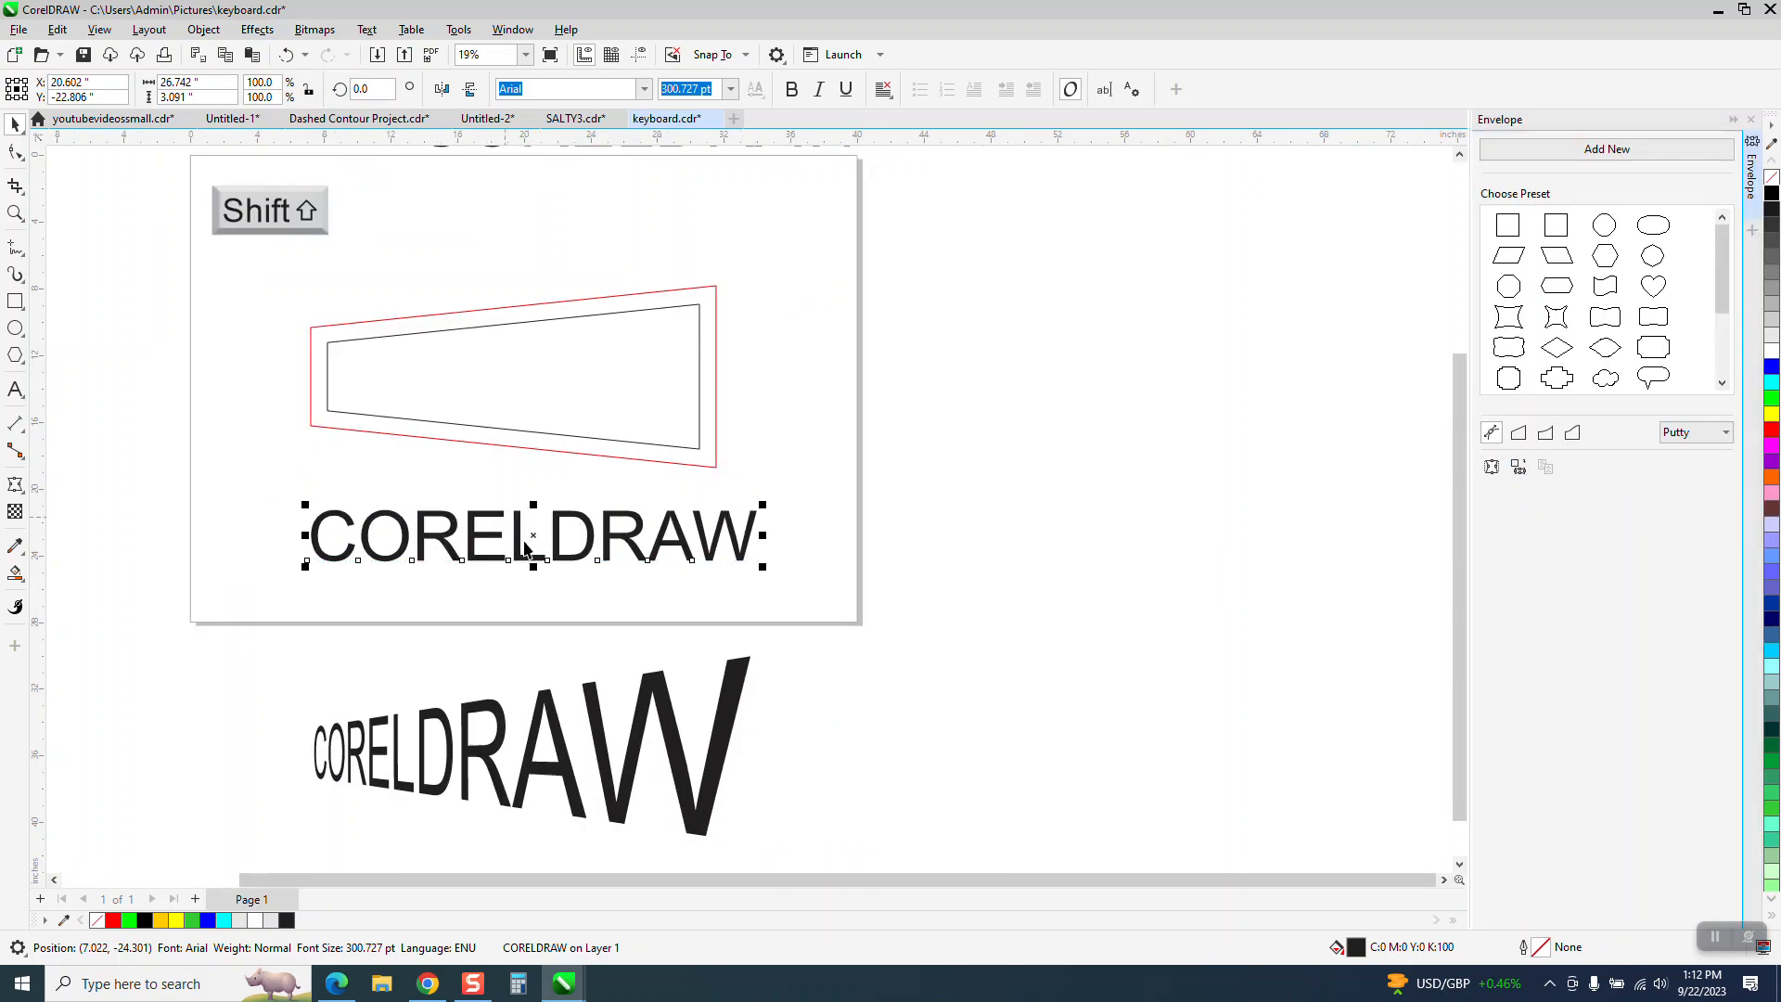
left_click(1520, 473)
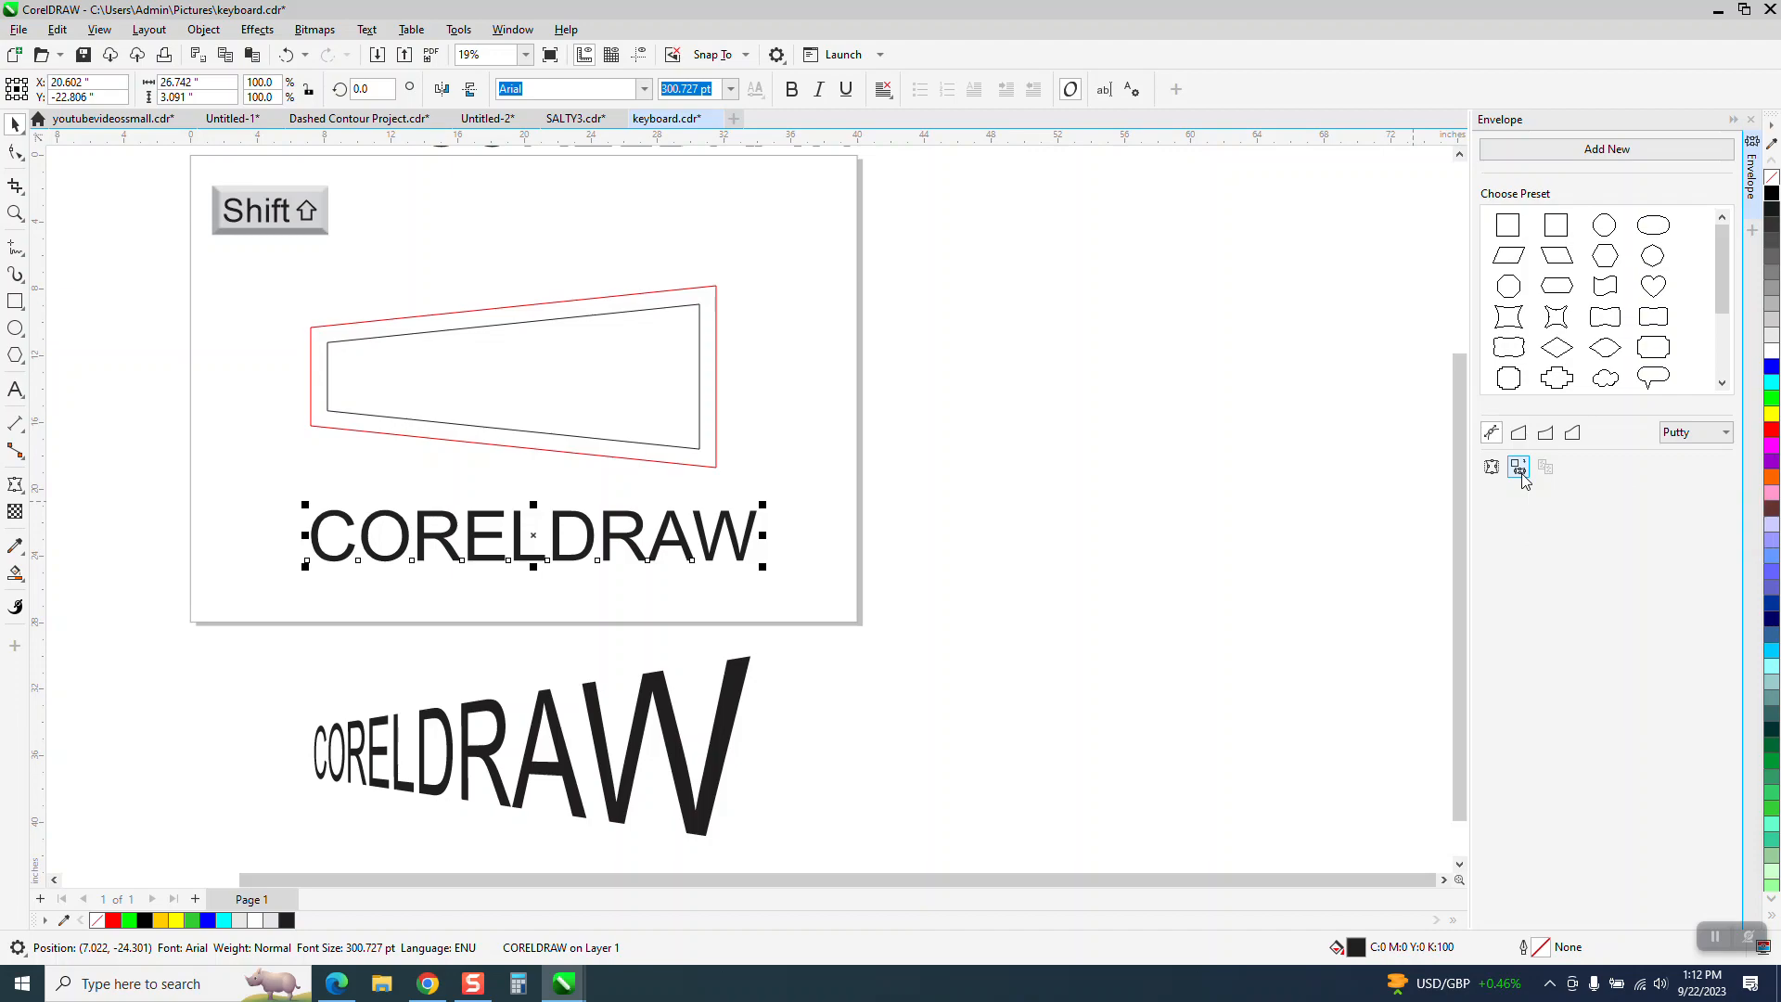
left_click(515, 380)
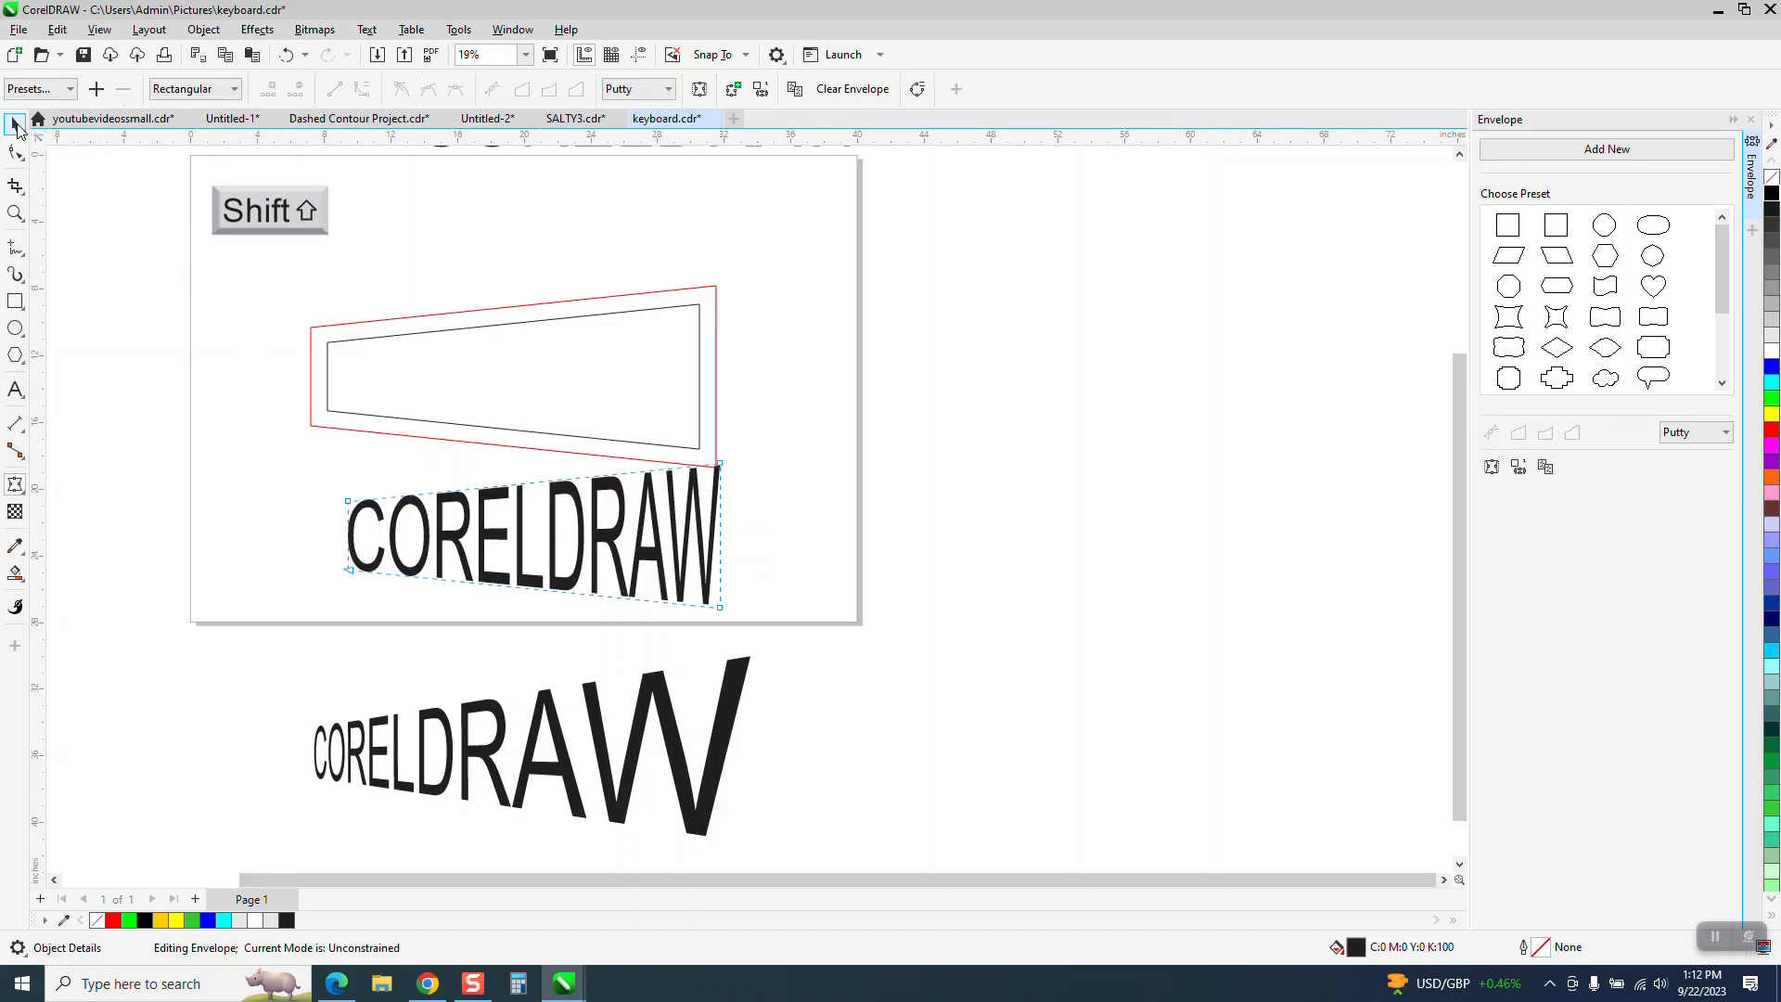
left_click(15, 125)
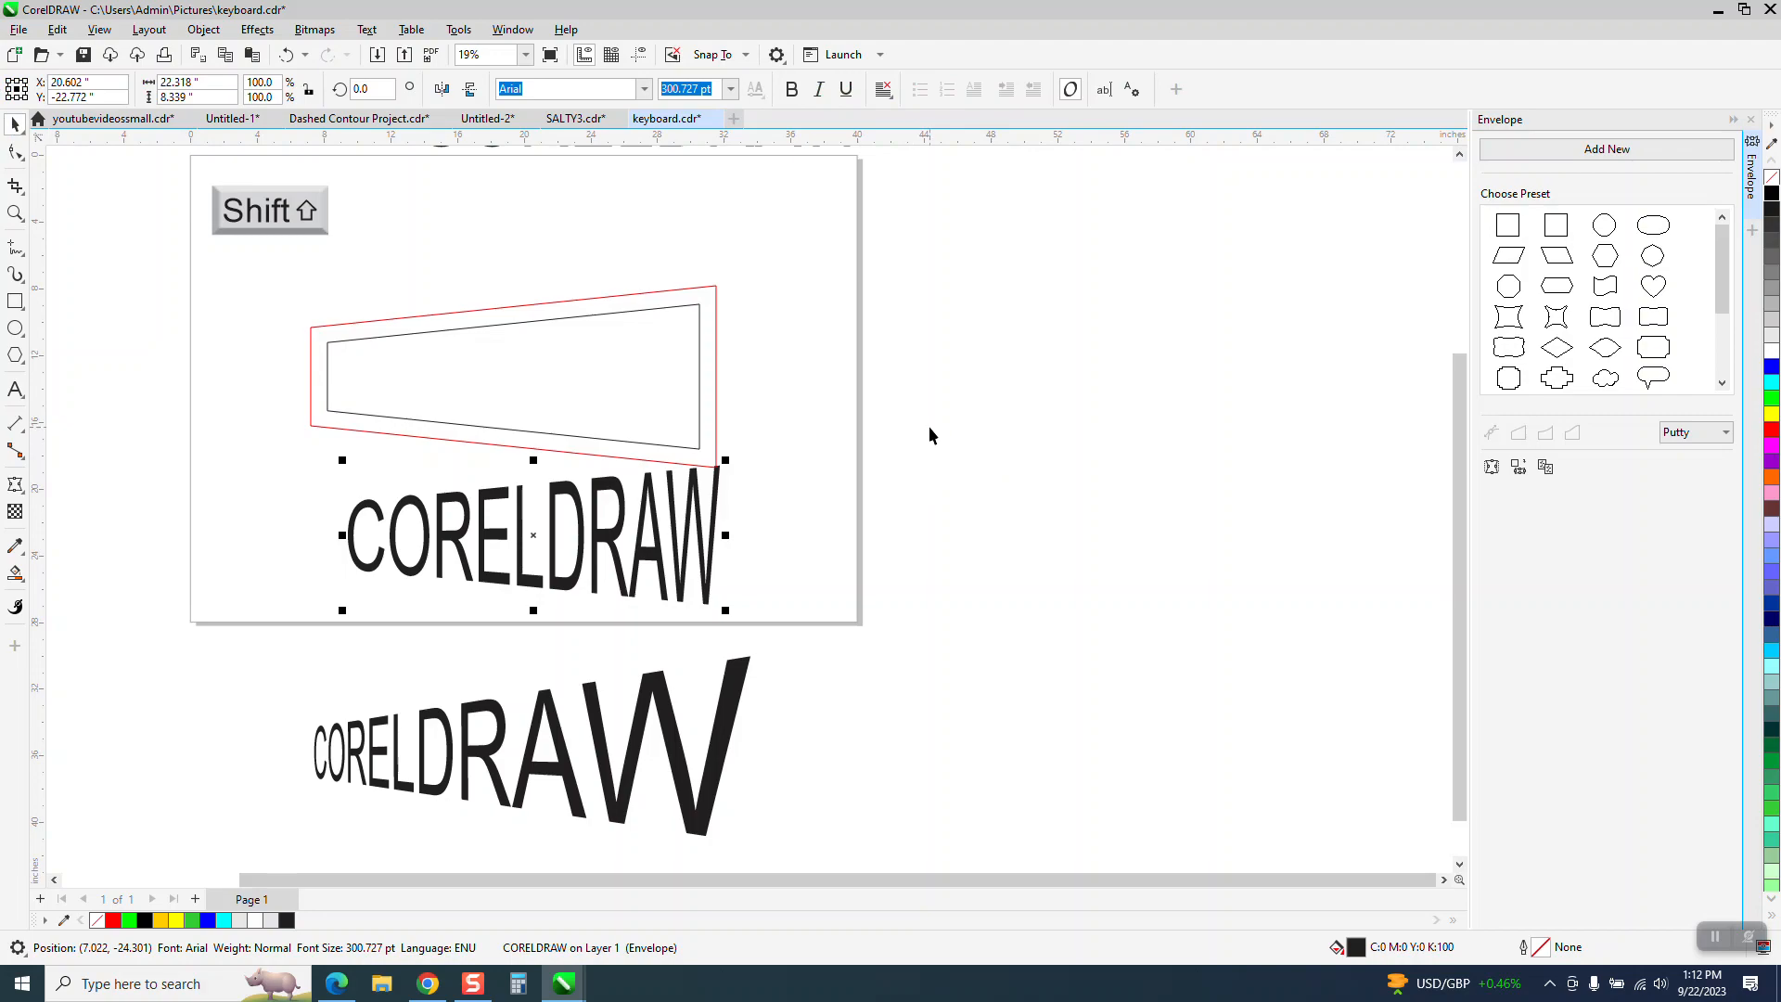
- Center the enveloped CORELDRAW text on the inner contour and delete that inner outline
left_click(699, 305, "shift")
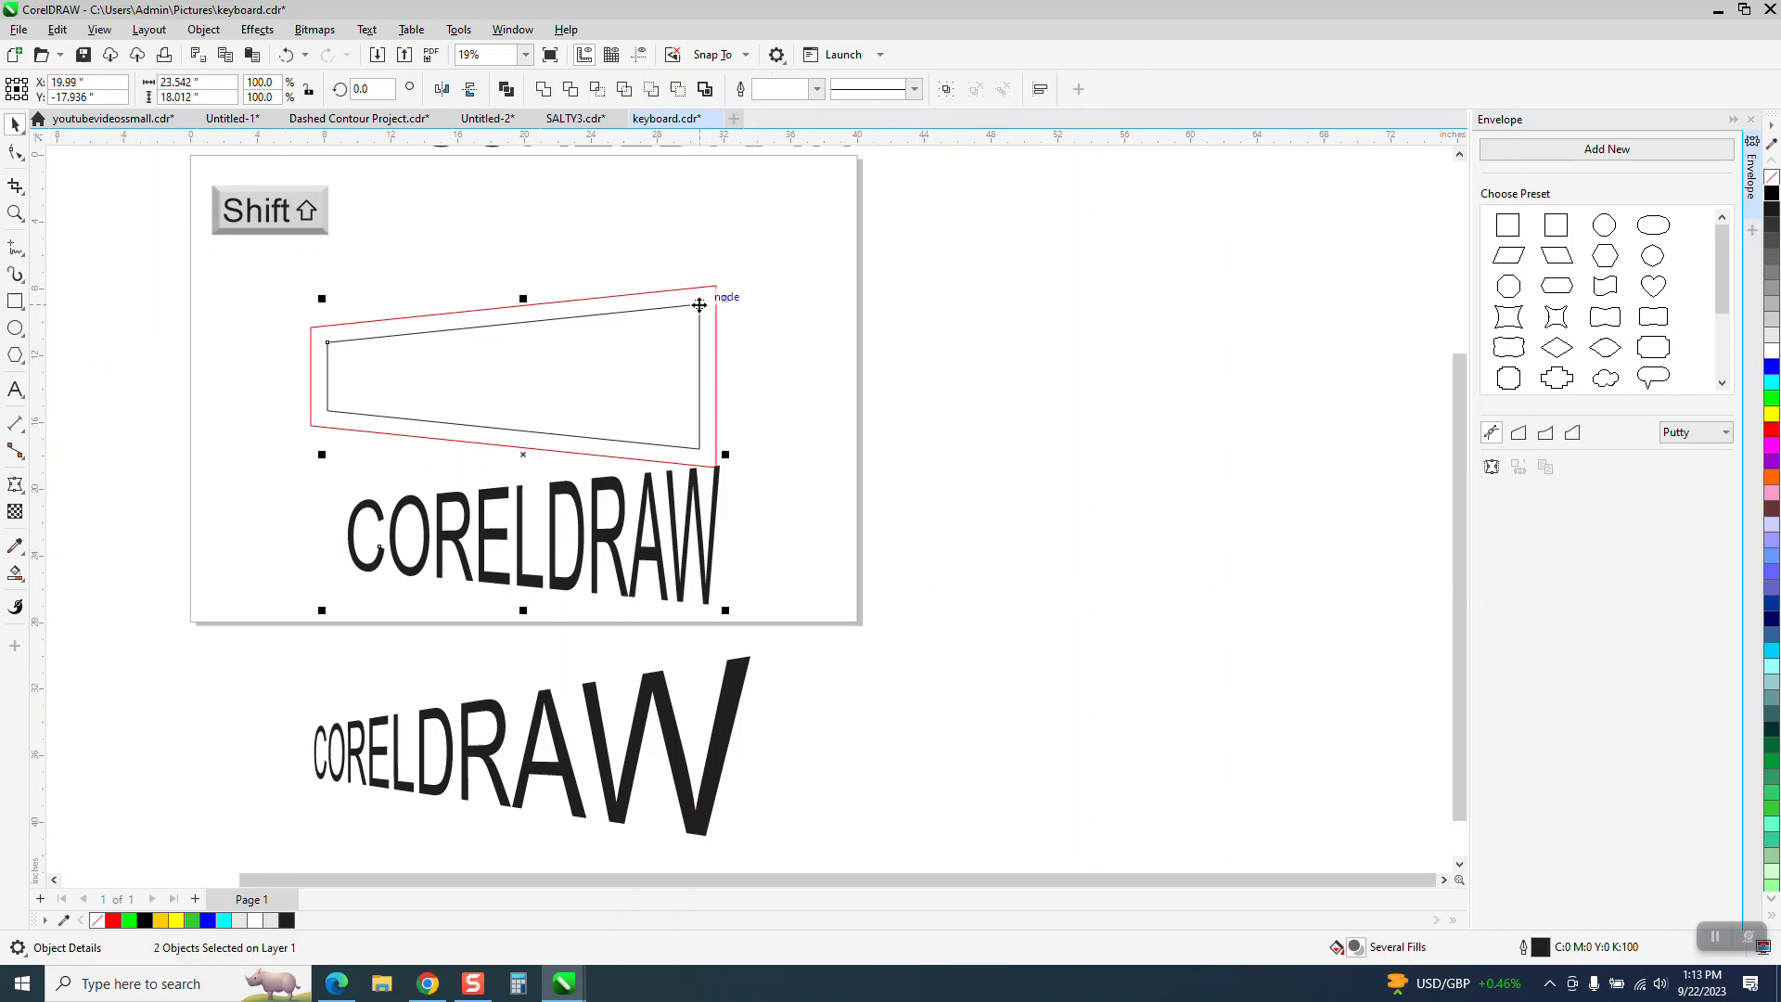
key("e")
key("c")
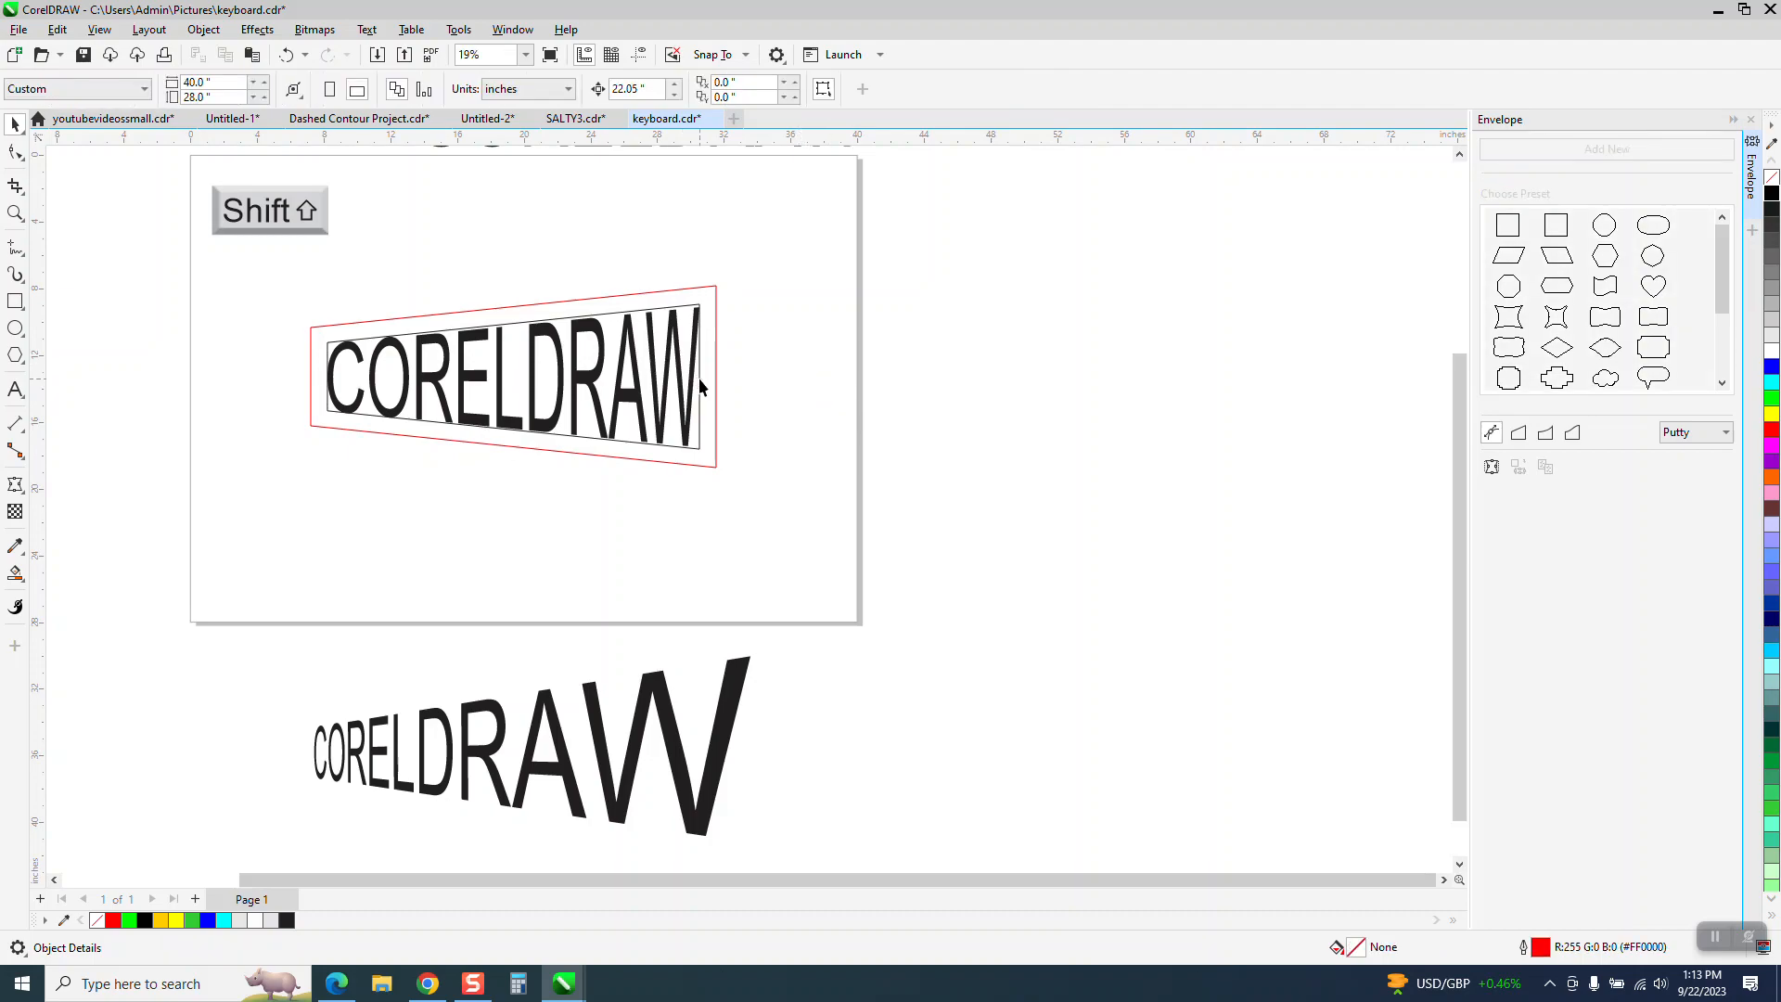
left_click(699, 377)
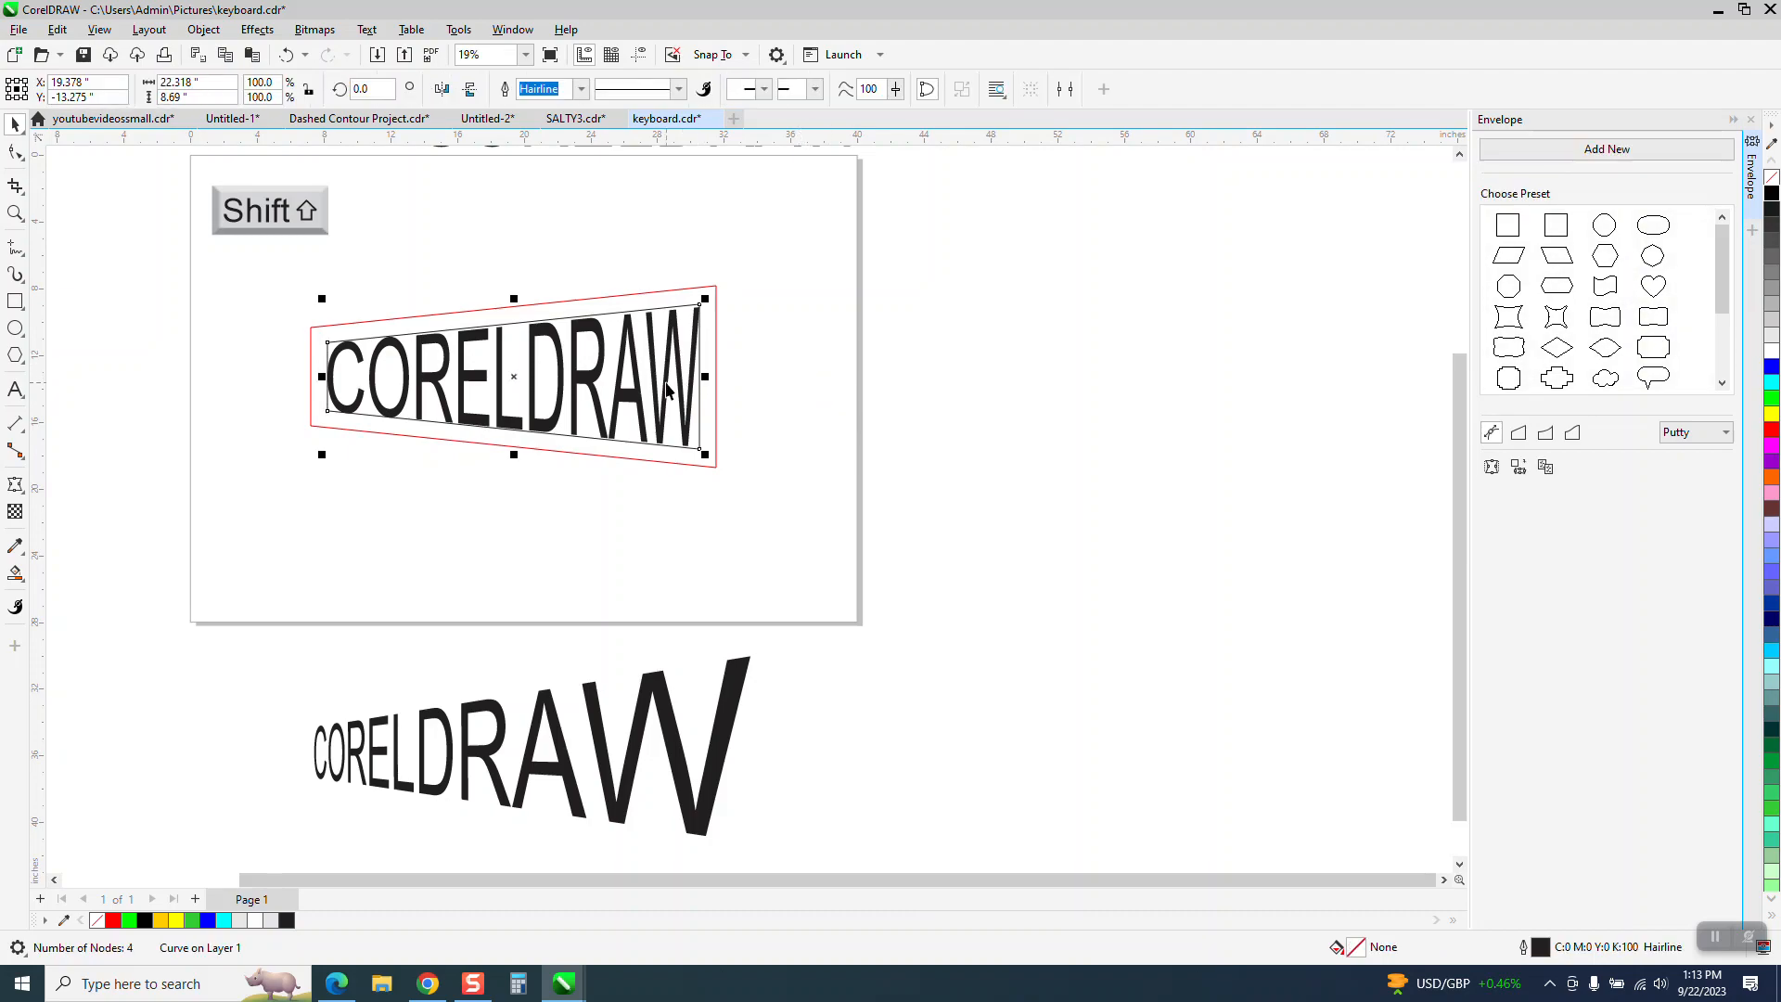
key("Escape")
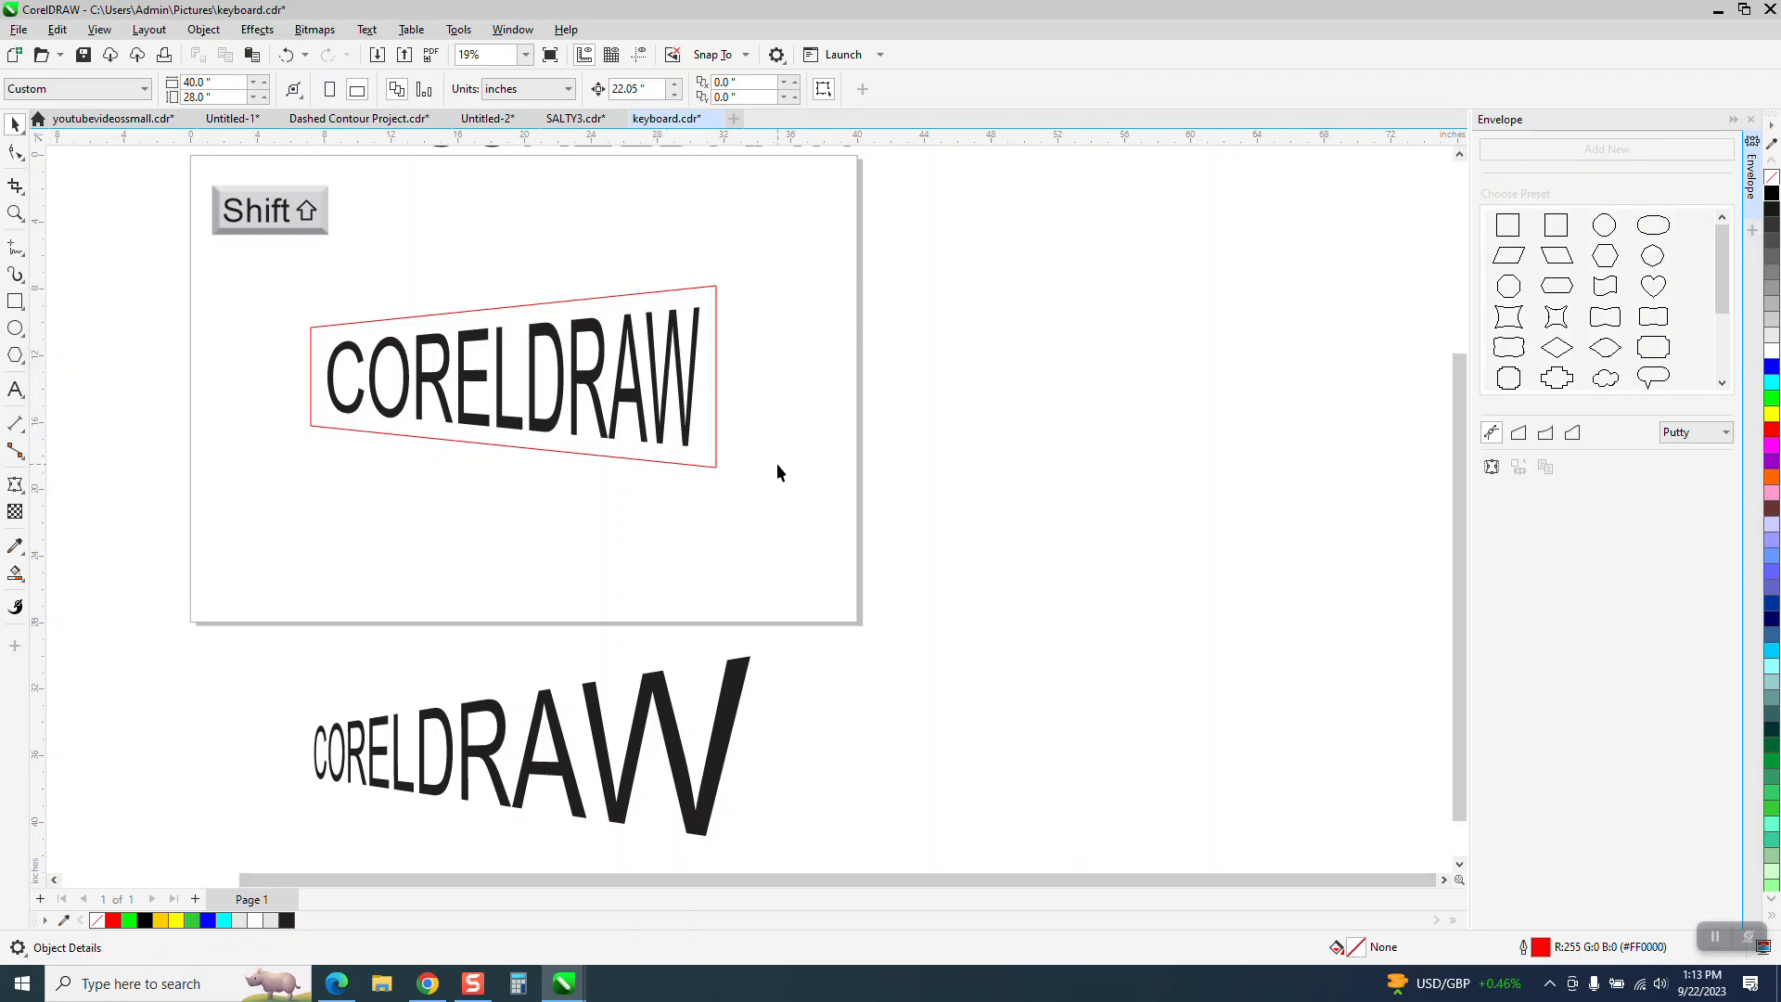
- Move the perspective CORELDRAW text up beneath the enveloped text and place the red tapered outline off the page to the right
left_click_drag(609, 758, 617, 562)
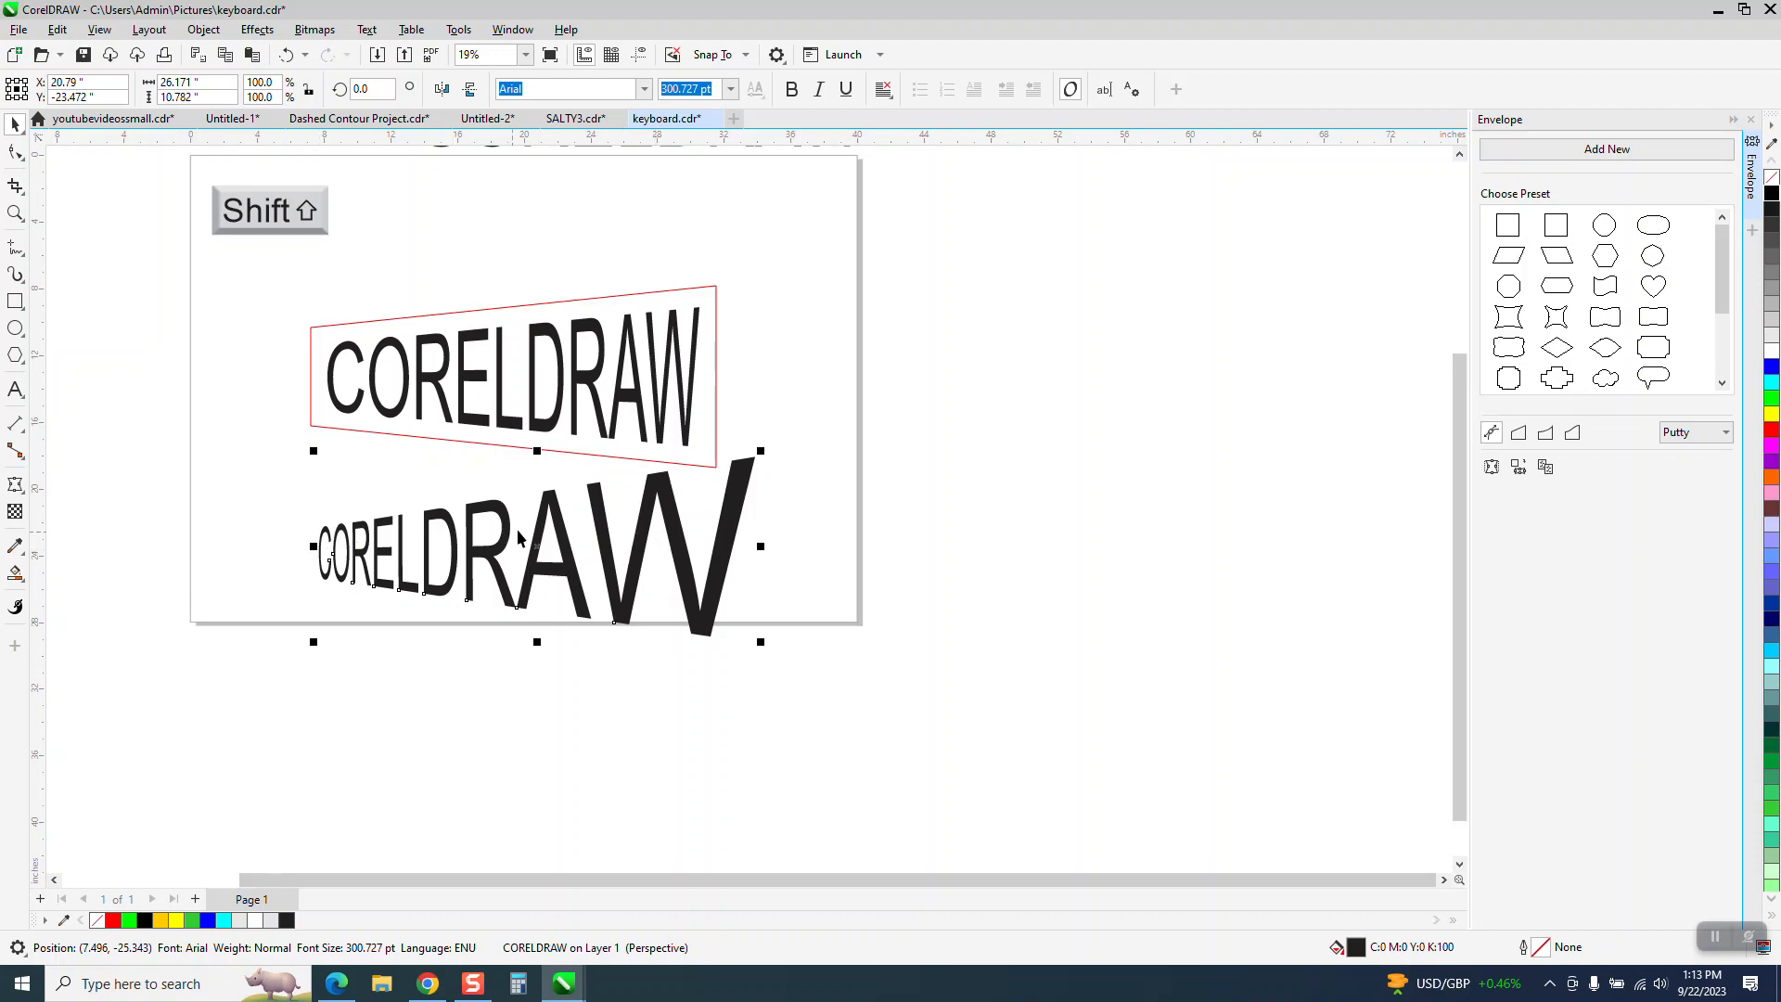
left_click_drag(534, 427, 1155, 384)
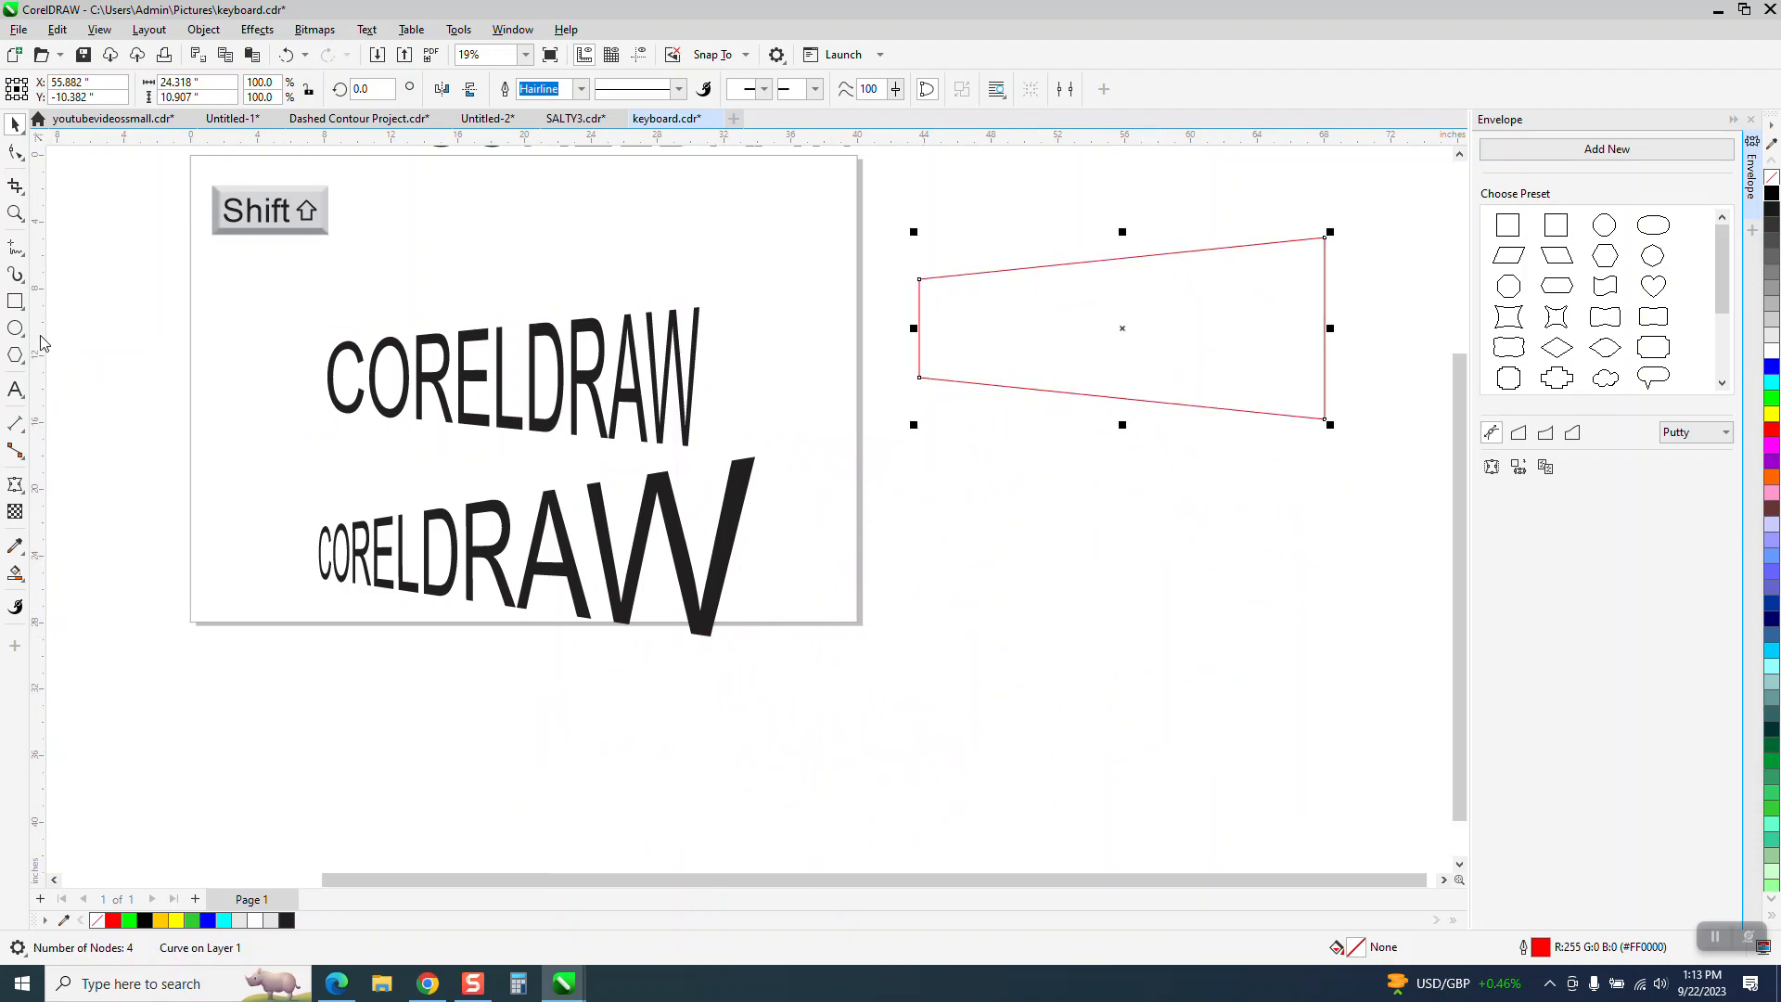
- Draw a rectangle about 22.9 by 15 inches below the tapered outline and convert it to curves
left_click(15, 301)
left_click_drag(962, 505, 1343, 754)
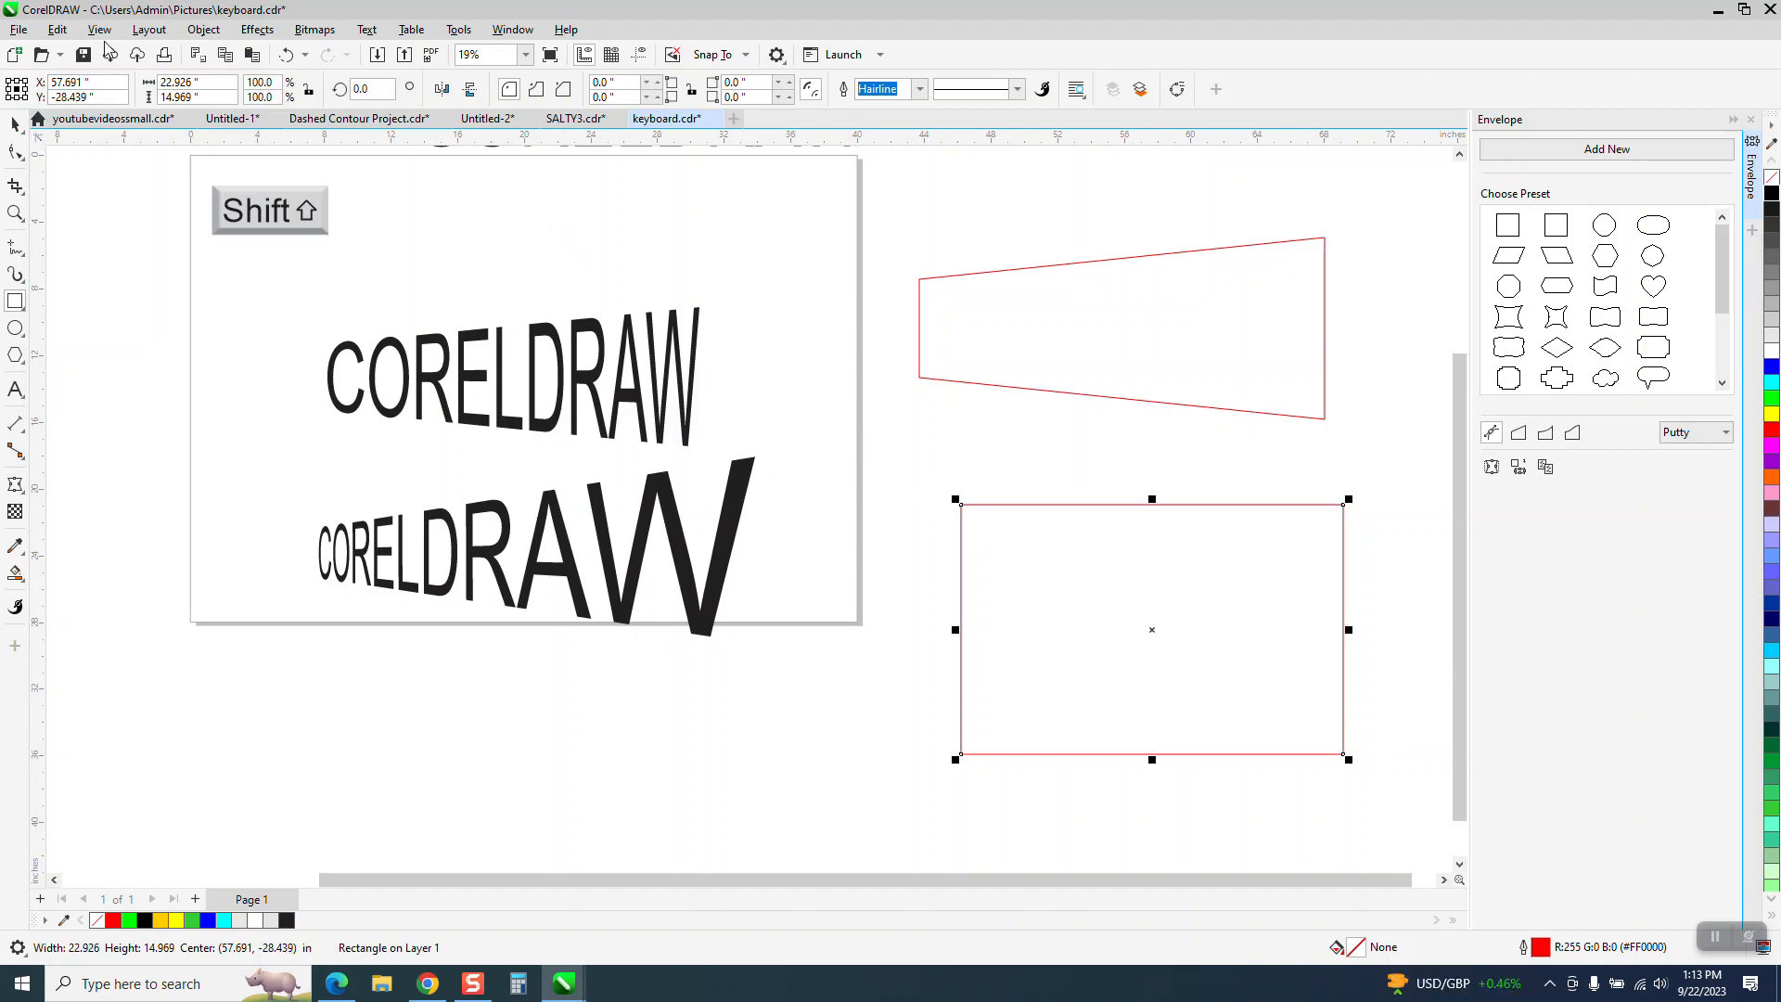
left_click(203, 29)
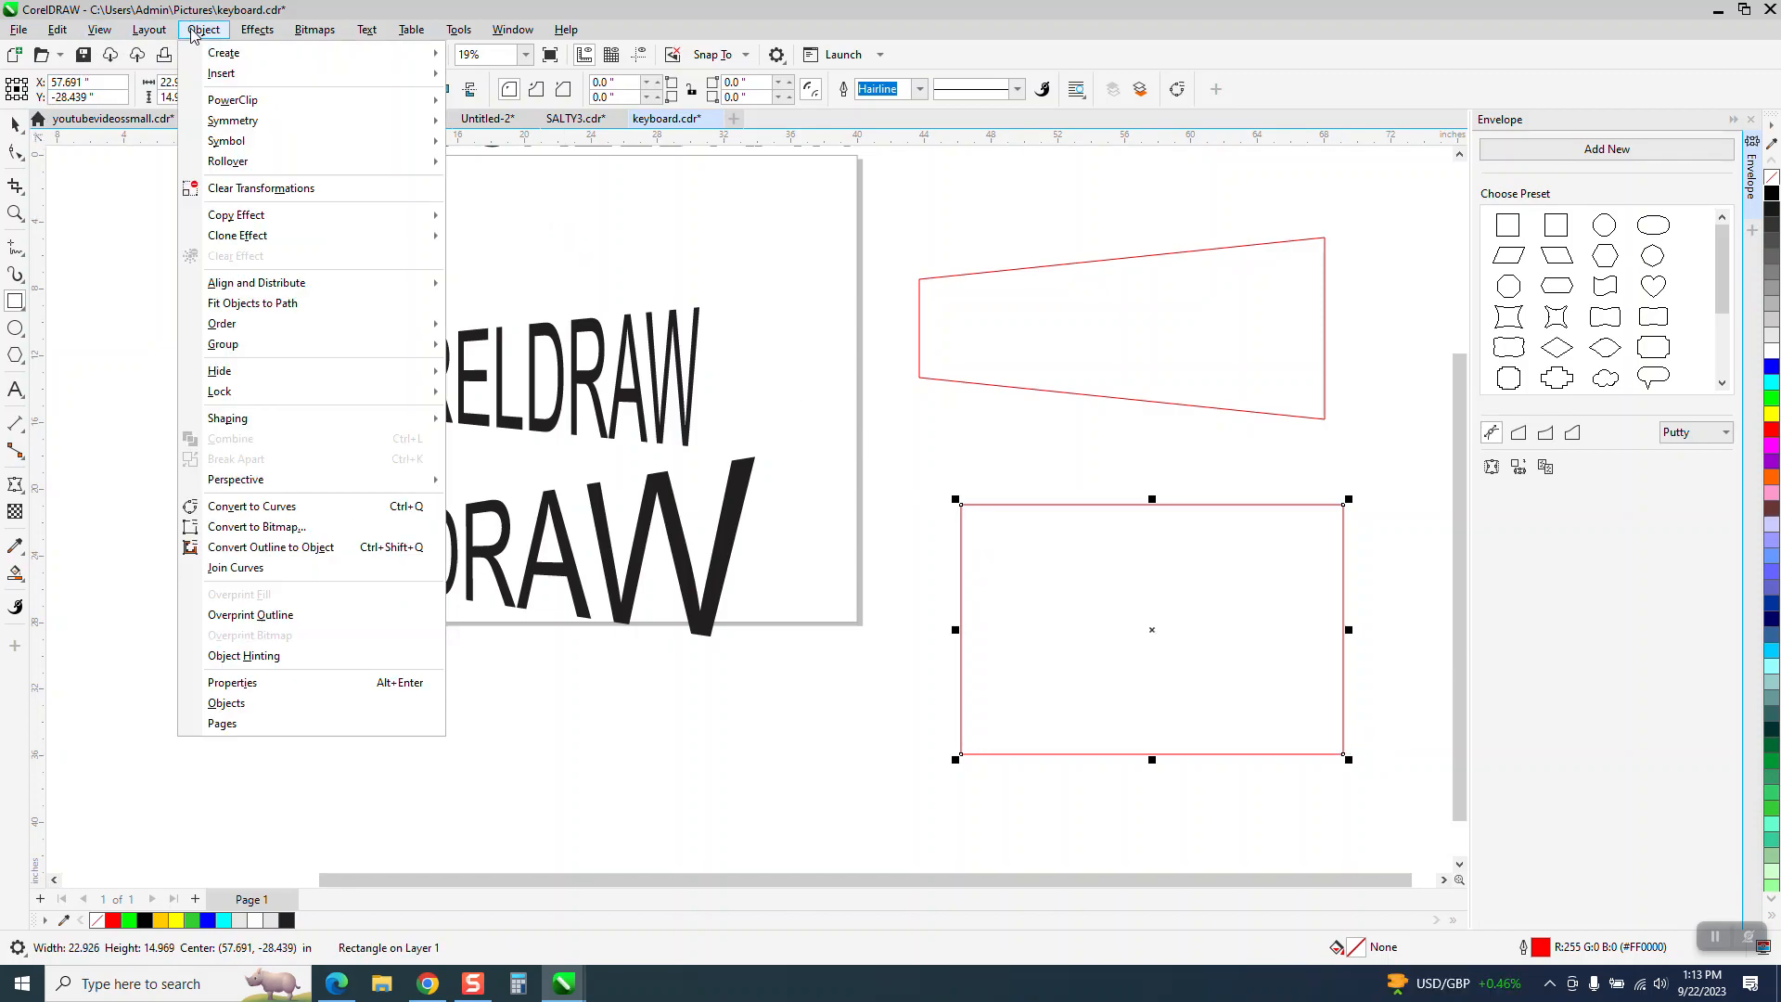
left_click(246, 506)
- Try scaling the new rectangle's two left nodes symmetrically inward to shorten its left edge, and undo the change
key("F10")
left_click_drag(946, 585, 1065, 804)
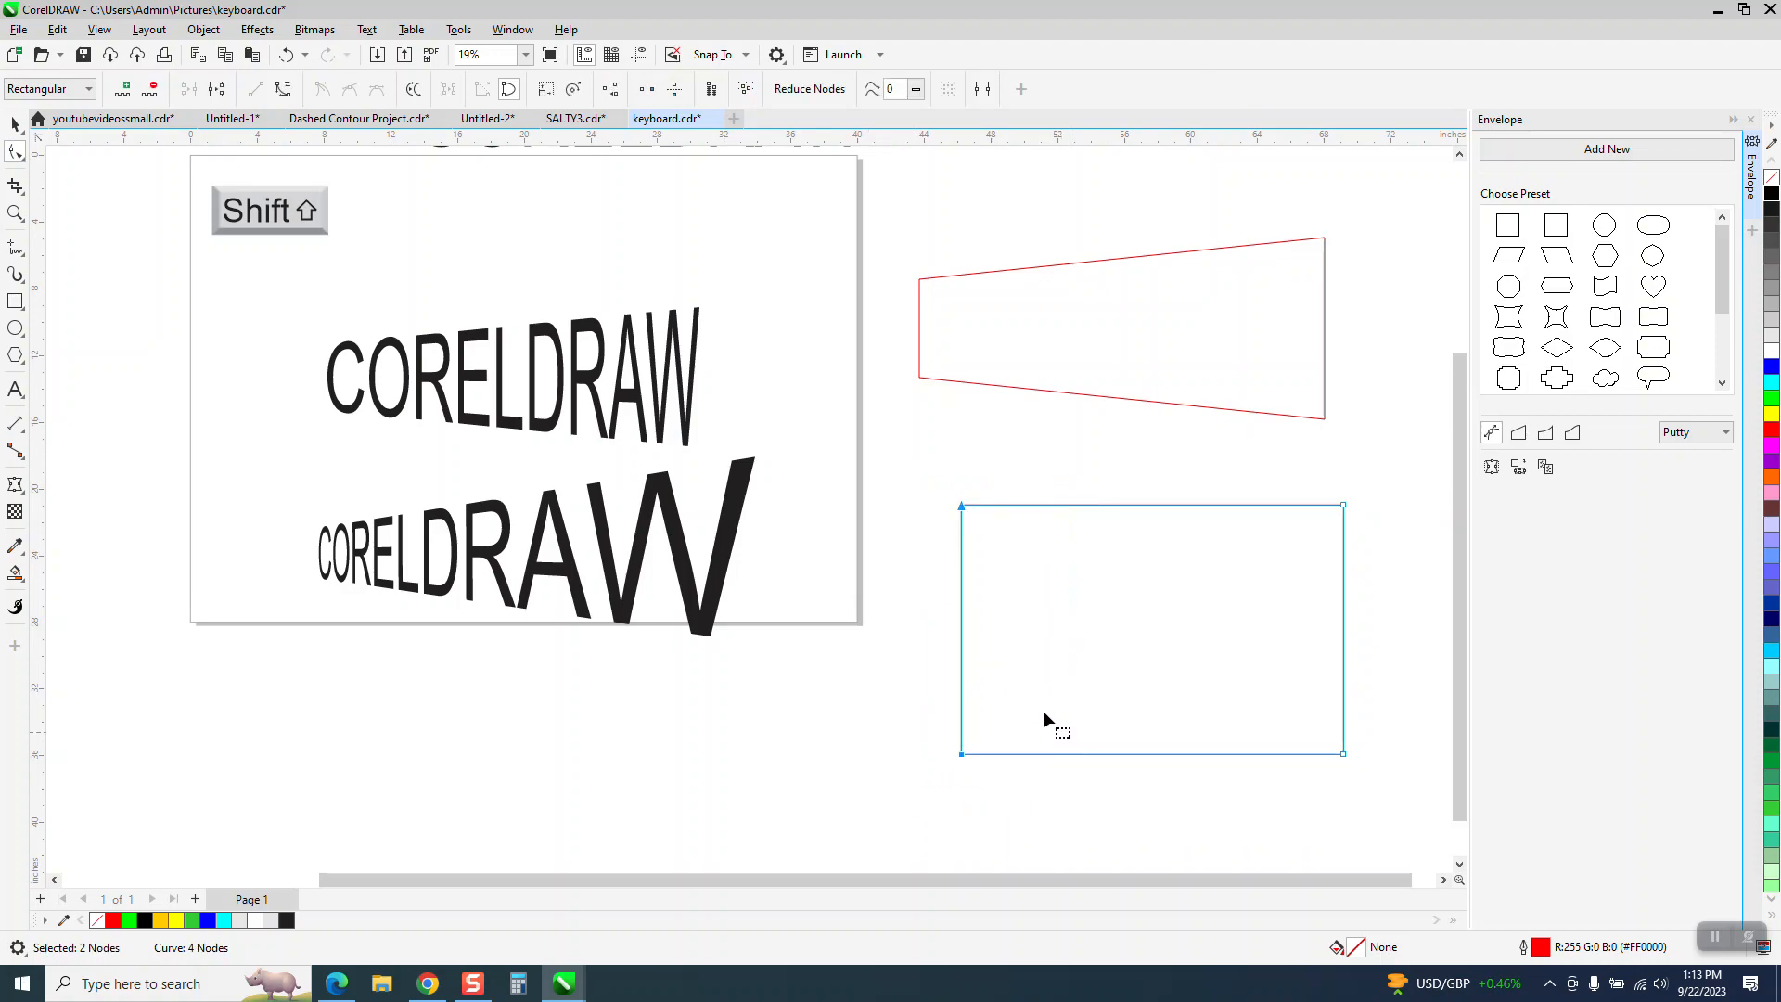
left_click(546, 89)
left_click_drag(1152, 499, 1153, 590)
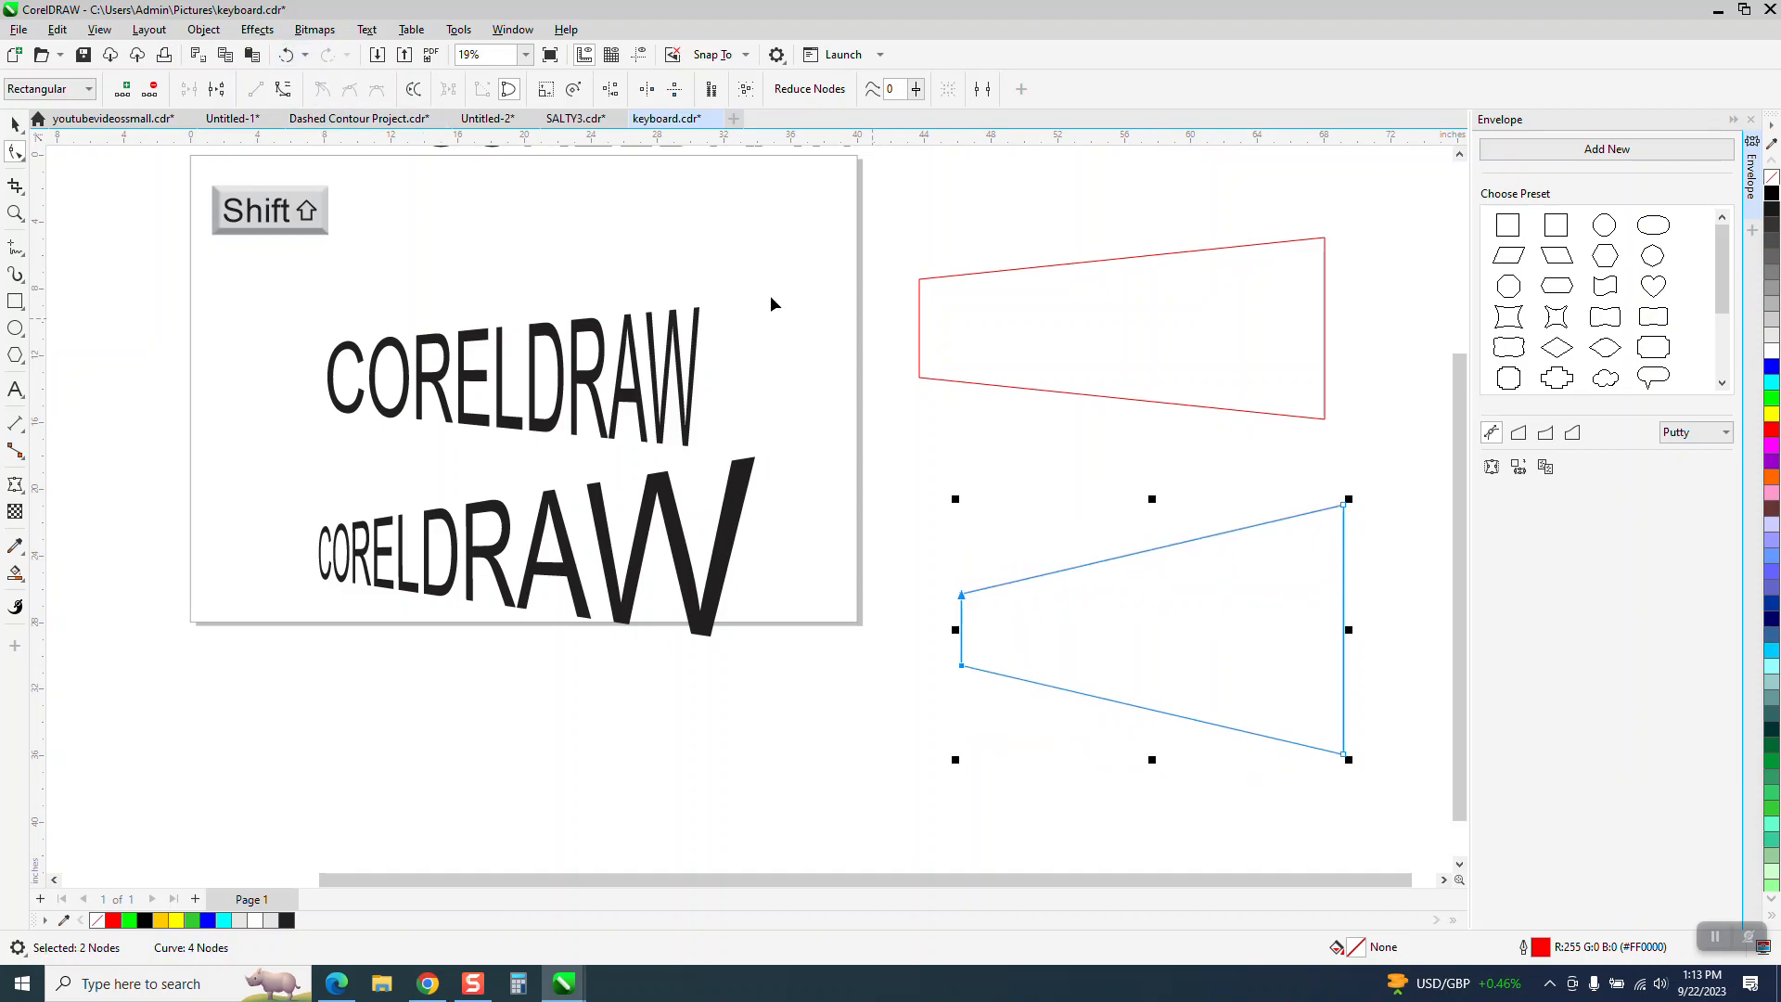
left_click(286, 53)
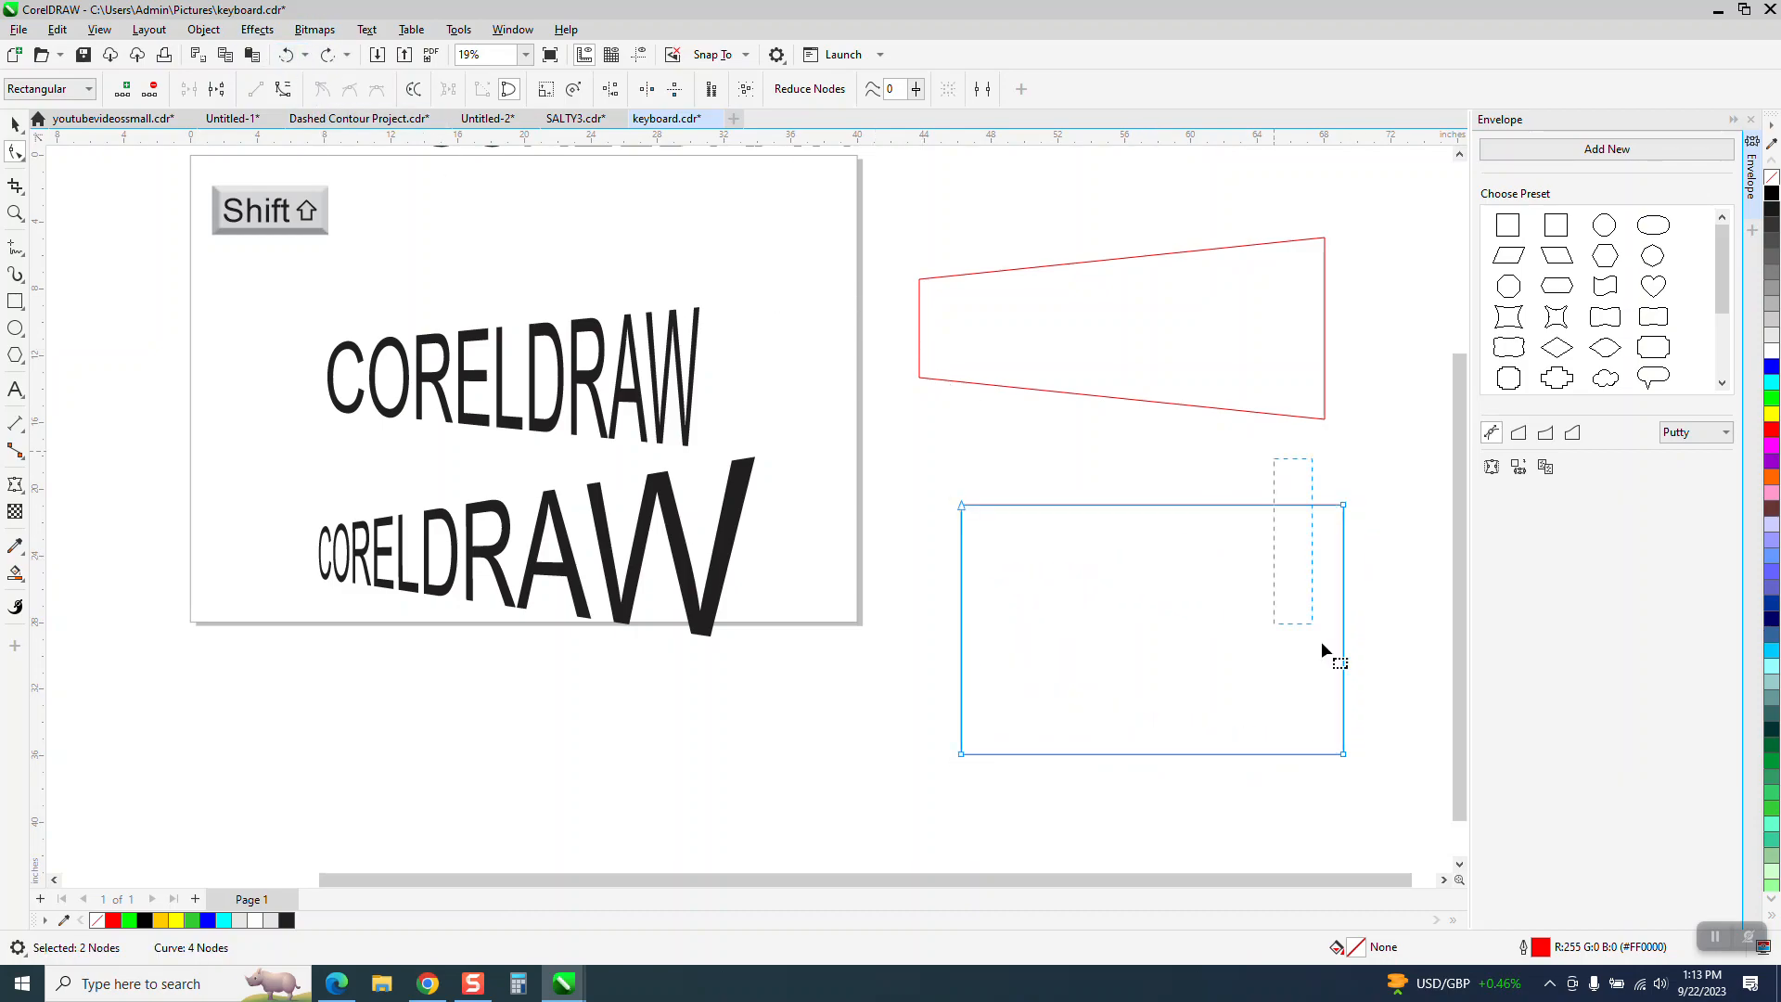
- Try scaling the rectangle's two right nodes symmetrically inward to shorten its right edge, and undo the change
left_click(546, 88)
left_click_drag(1154, 499, 1155, 591)
left_click(286, 53)
- Scale the rectangle's two top nodes symmetrically inward so the top edge shrinks to slightly more than half its width
left_click_drag(1317, 575, 1373, 585)
left_click(575, 93)
left_click_drag(957, 631, 1046, 636)
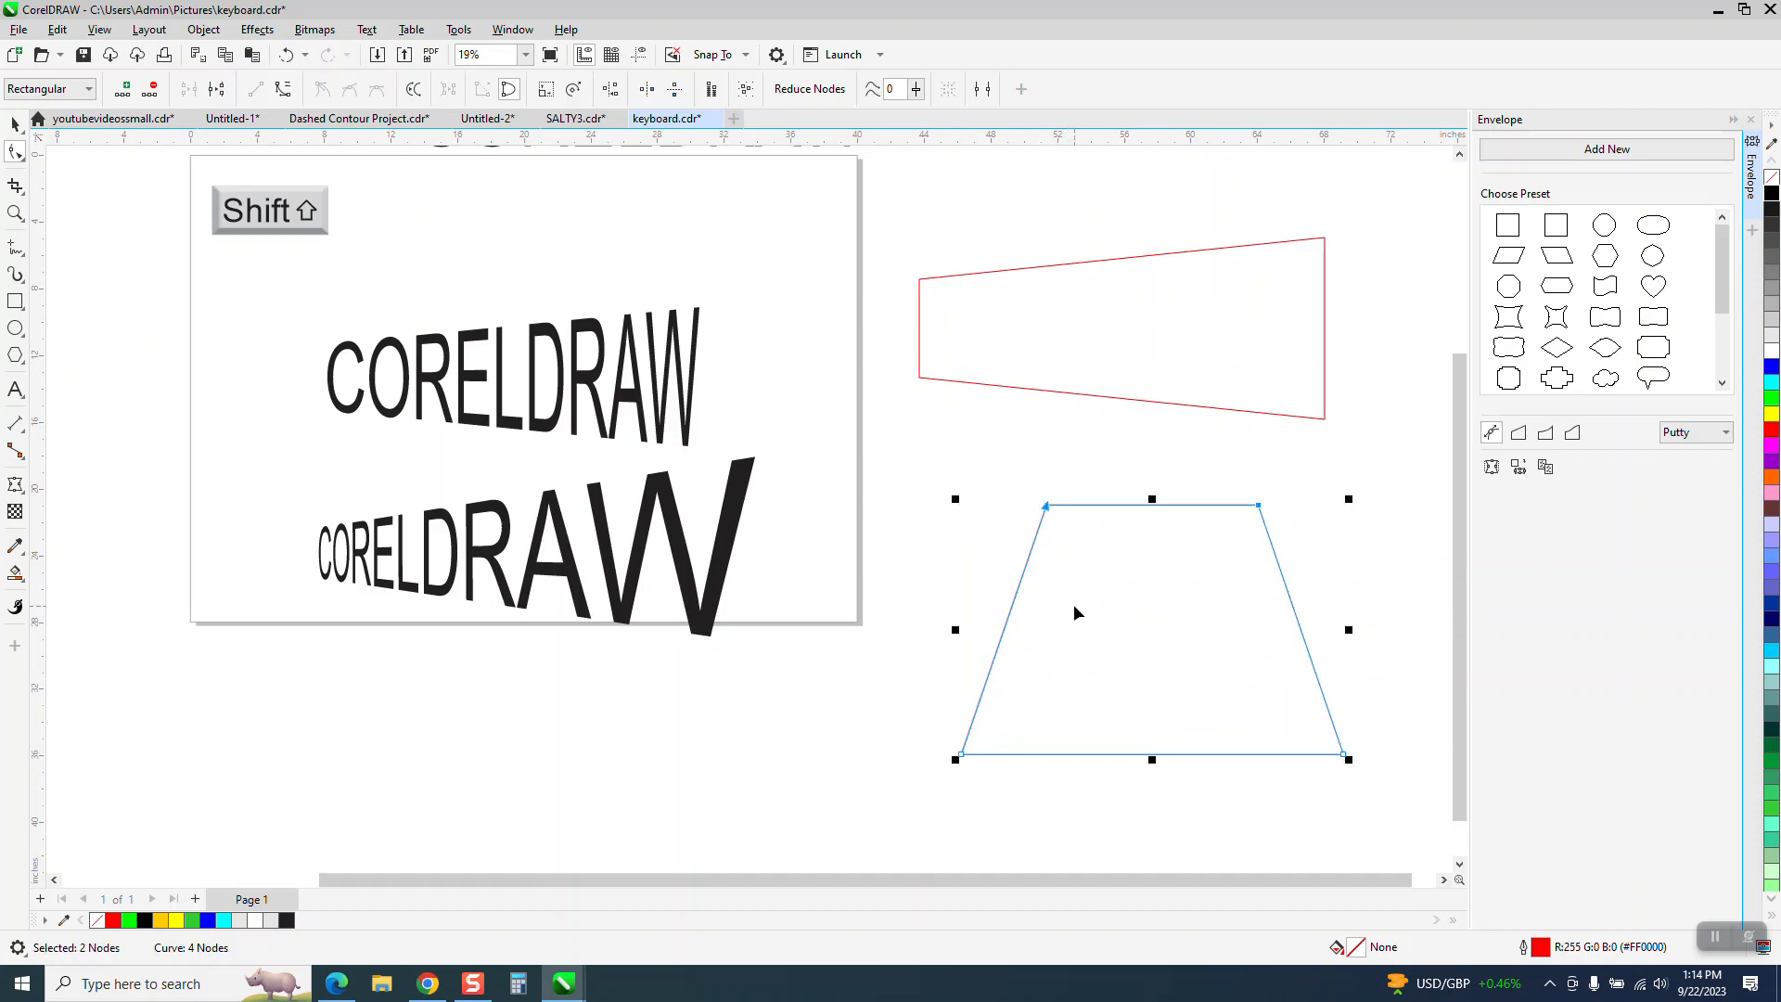
- Zoom in on the Shift key graphic near the page's upper-left corner
scroll(1072, 604, "down", 1)
scroll(989, 665, "down", 1)
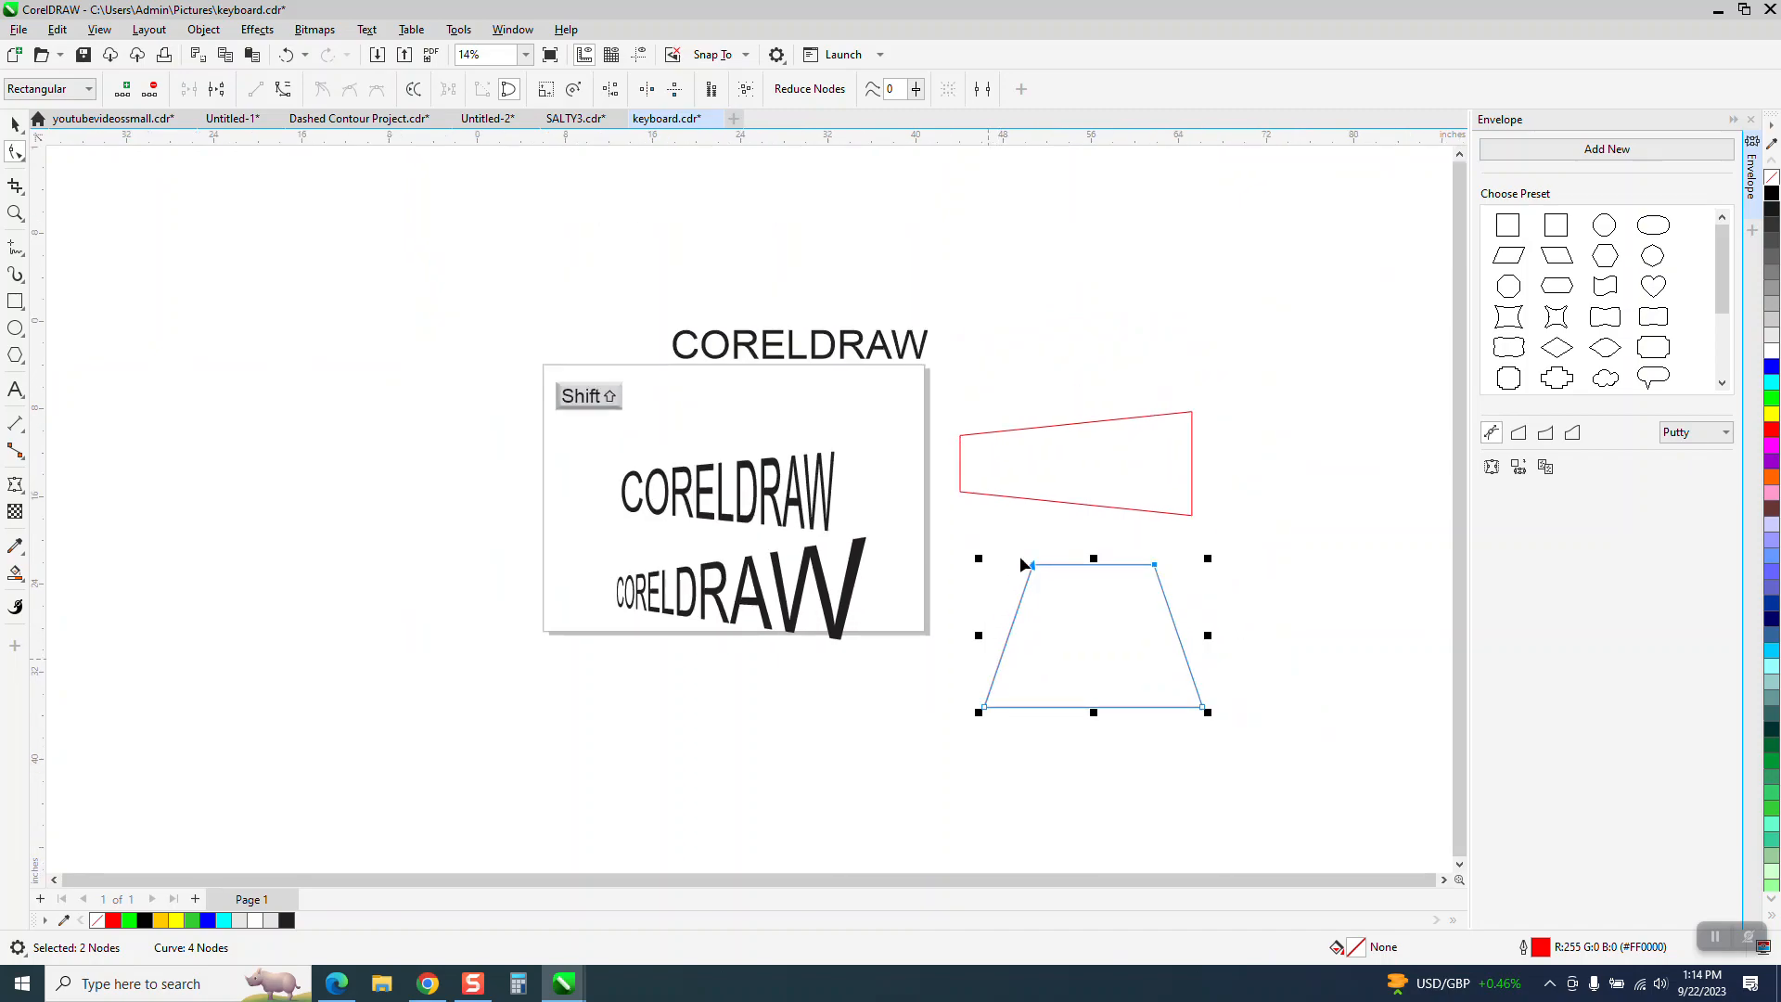
left_click(14, 212)
left_click_drag(516, 370, 795, 445)
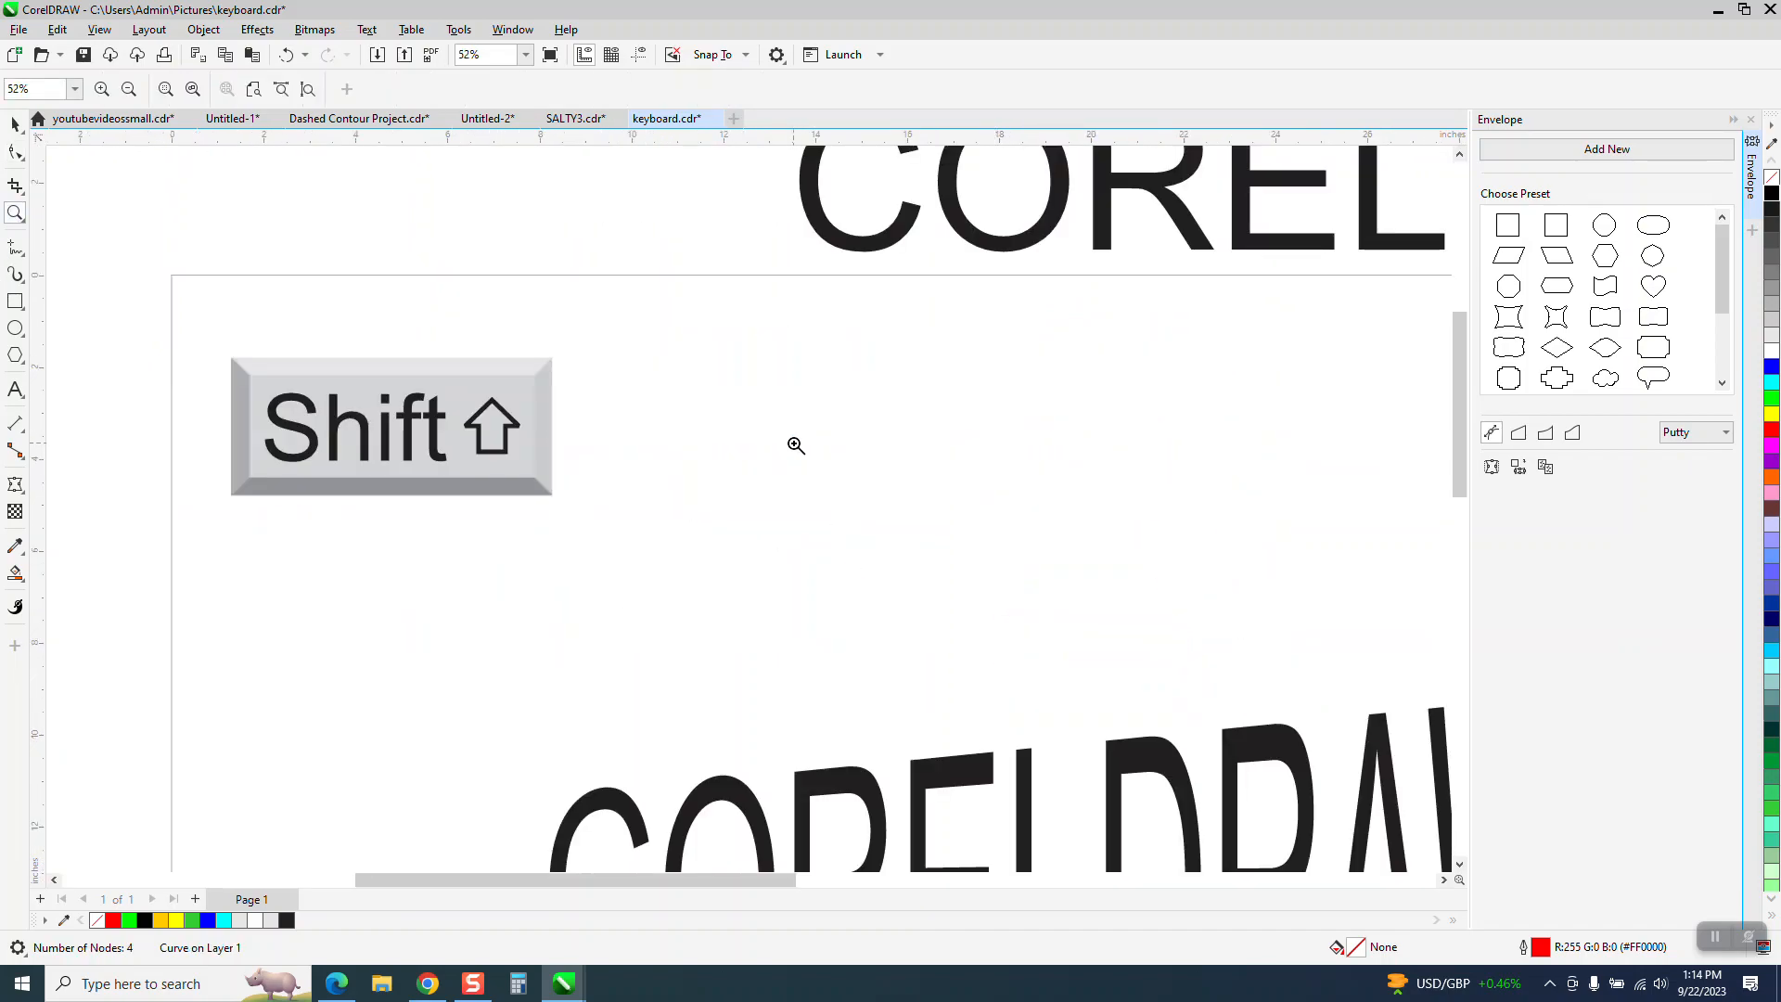